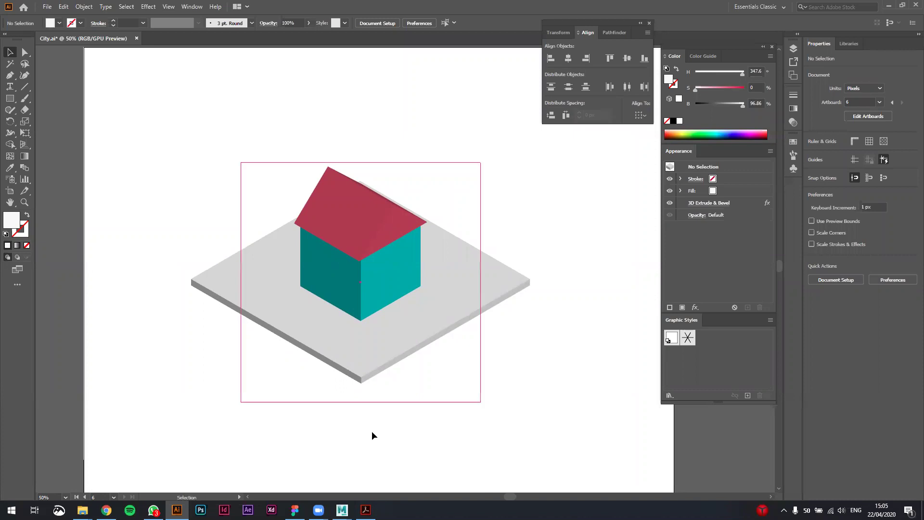
# Examine the finished isometric house and its grey base plate on the artboard.
pyautogui.scroll(2, 584, 392)
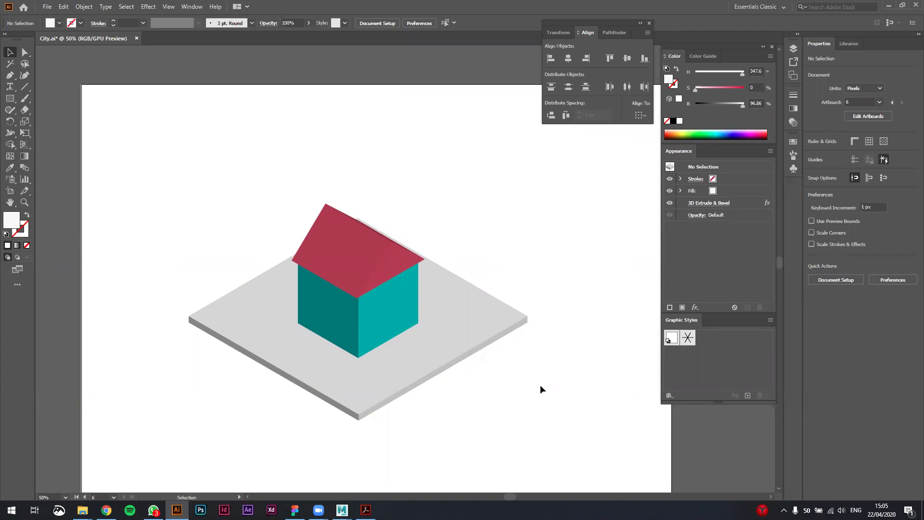
pyautogui.moveTo(540, 385); pyautogui.dragTo(487, 362)
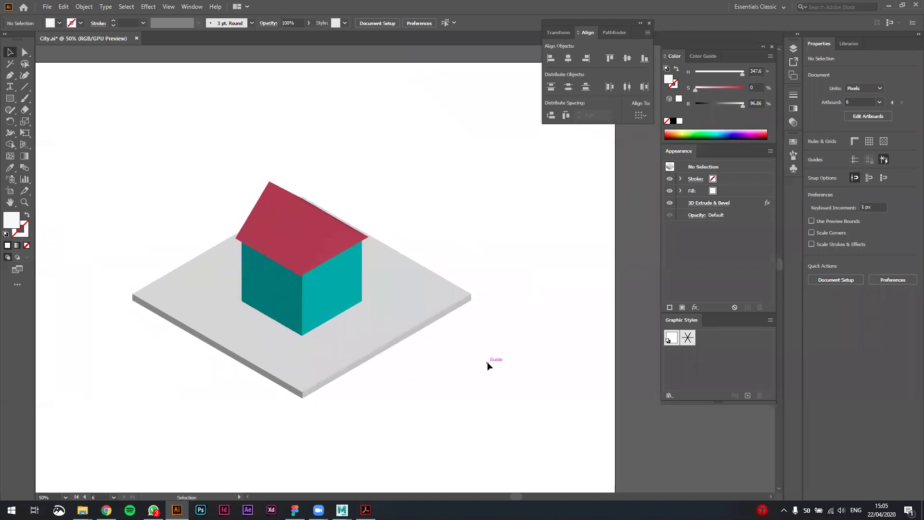
pyautogui.press('a')
pyautogui.hotkey('ctrl', ';')
pyautogui.hotkey('ctrl', ';')
pyautogui.press('v')
pyautogui.moveTo(501, 359); pyautogui.dragTo(546, 337)
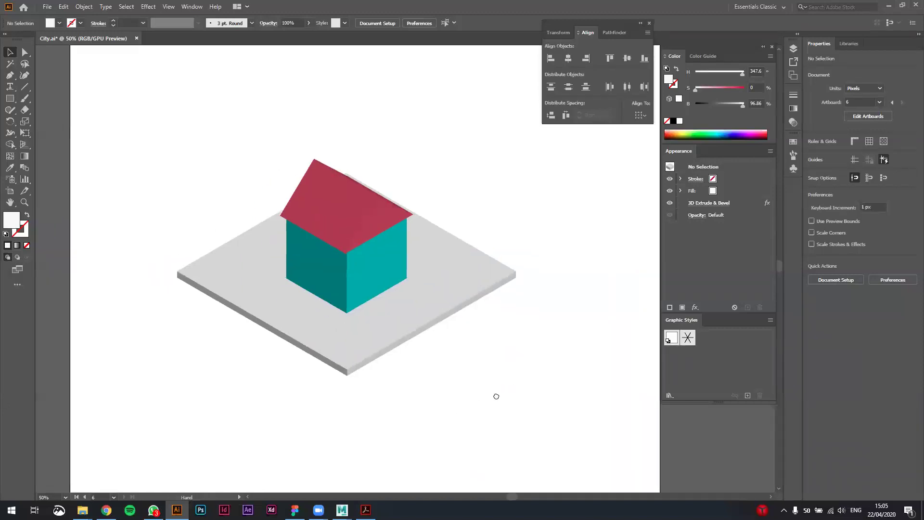
pyautogui.scroll(-1, 496, 394)
pyautogui.moveTo(479, 388); pyautogui.dragTo(461, 381)
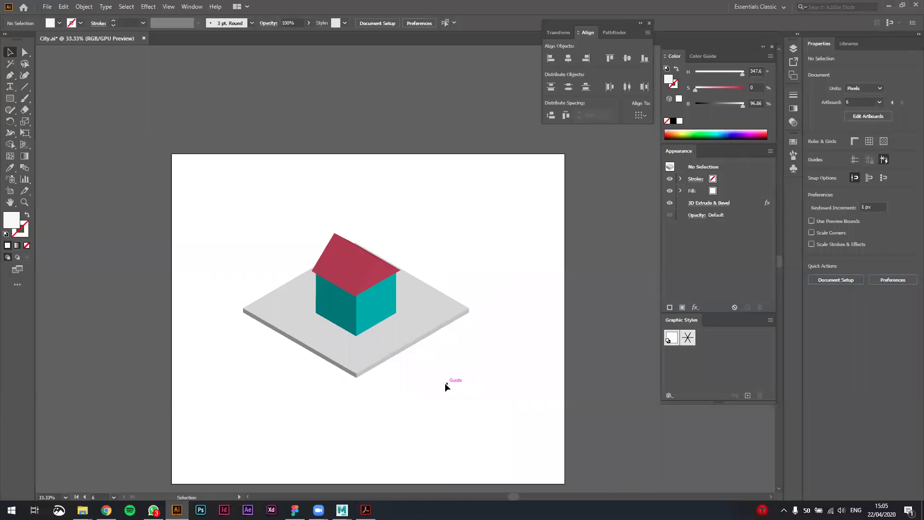
pyautogui.moveTo(445, 386); pyautogui.dragTo(388, 366)
pyautogui.scroll(-1, 387, 366)
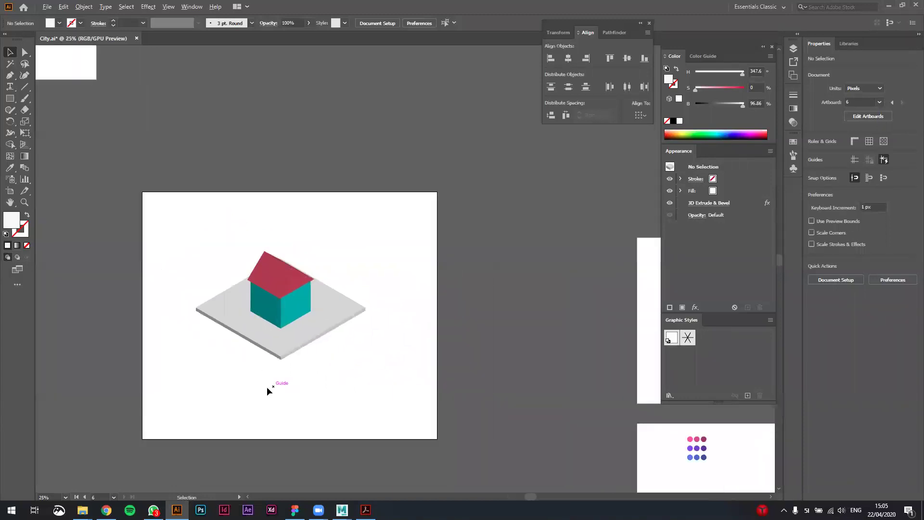
# Draw a square about 767 px wide in the middle of the empty artboard.
pyautogui.moveTo(313, 279); pyautogui.dragTo(547, 280)
pyautogui.click(225, 321)
pyautogui.scroll(2, 225, 320)
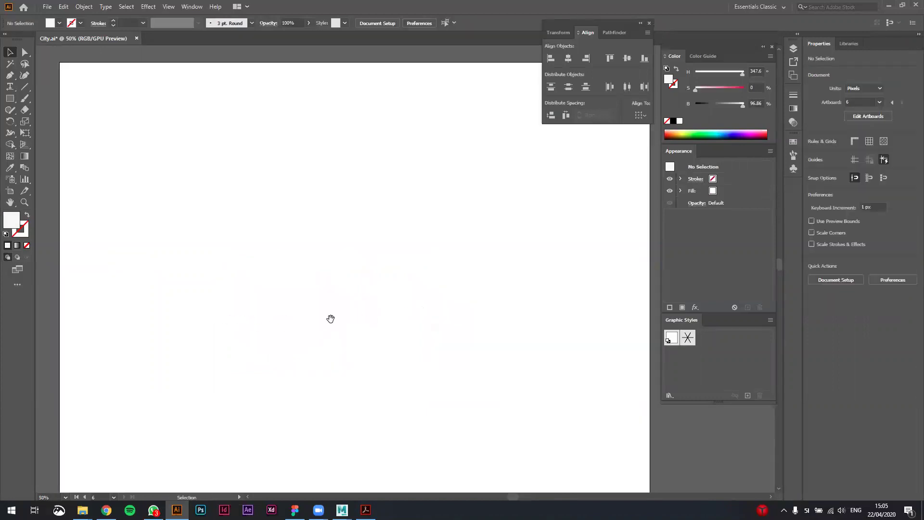
pyautogui.moveTo(277, 325); pyautogui.dragTo(303, 312)
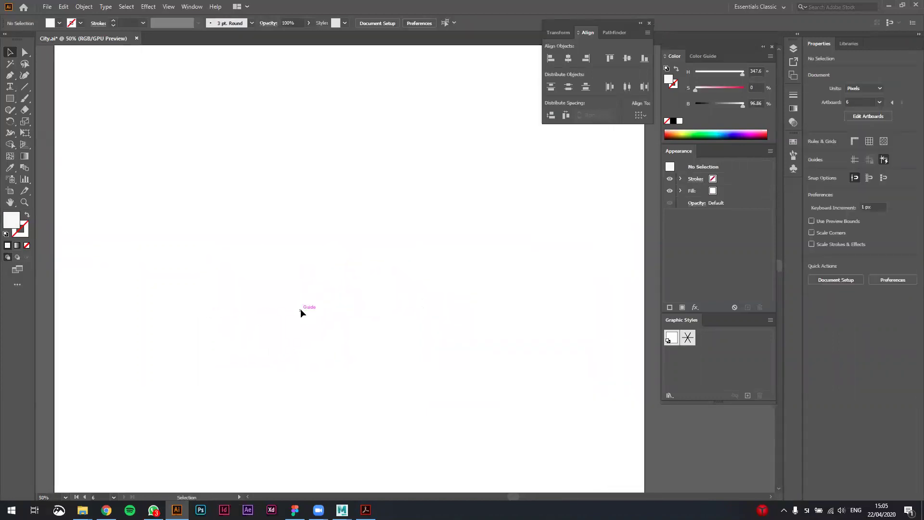
pyautogui.click(9, 98)
pyautogui.moveTo(256, 201)
pyautogui.mouseDown()
pyautogui.moveTo(495, 395)
pyautogui.moveTo(469, 396)
pyautogui.mouseUp()
pyautogui.press('space')
pyautogui.press('v')
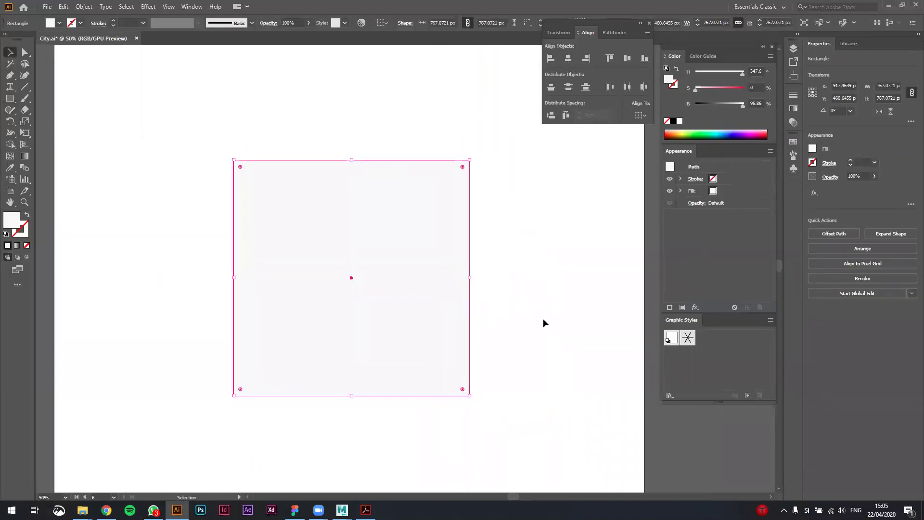
# Set the square's fill to a neutral grey with 80% brightness.
pyautogui.click(544, 320)
pyautogui.click(396, 295)
pyautogui.click(735, 103)
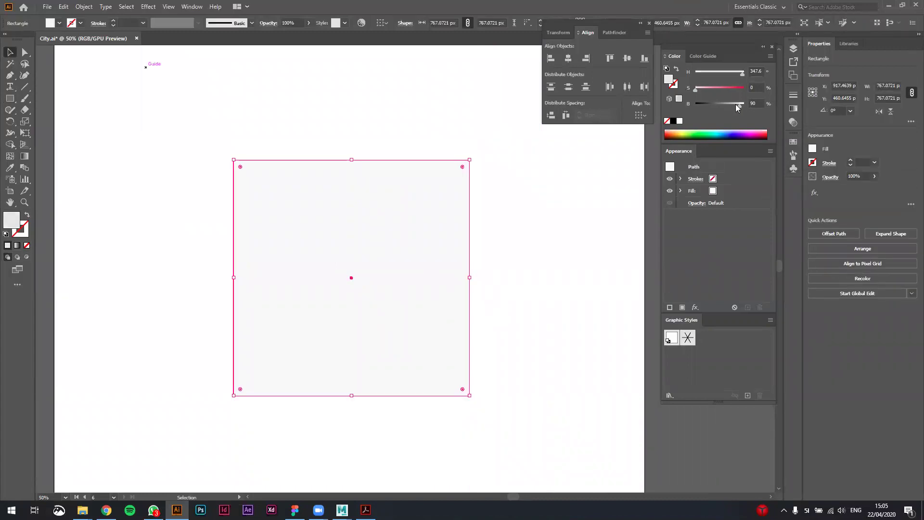
pyautogui.click(571, 240)
pyautogui.click(407, 243)
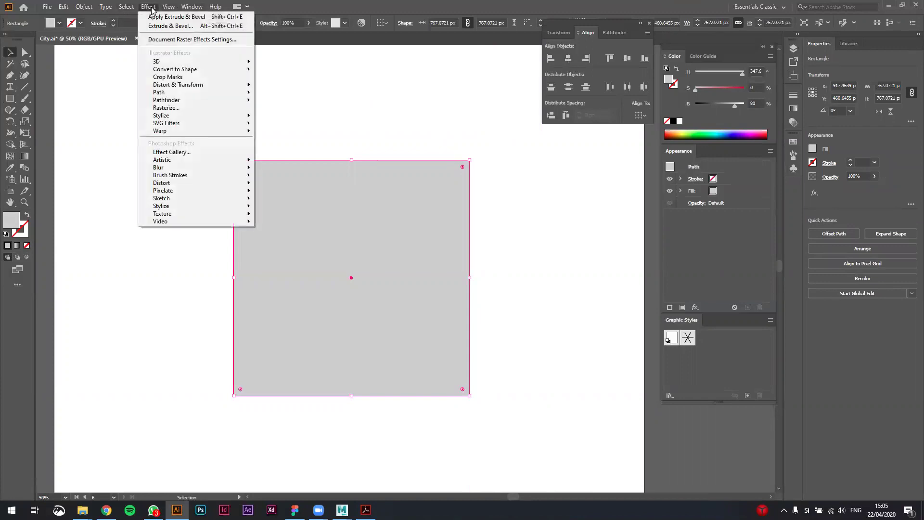
# Open the 3D Extrude & Bevel options for the grey square with the preview on and the additional surface options collapsed.
pyautogui.click(150, 7)
pyautogui.moveTo(186, 63)
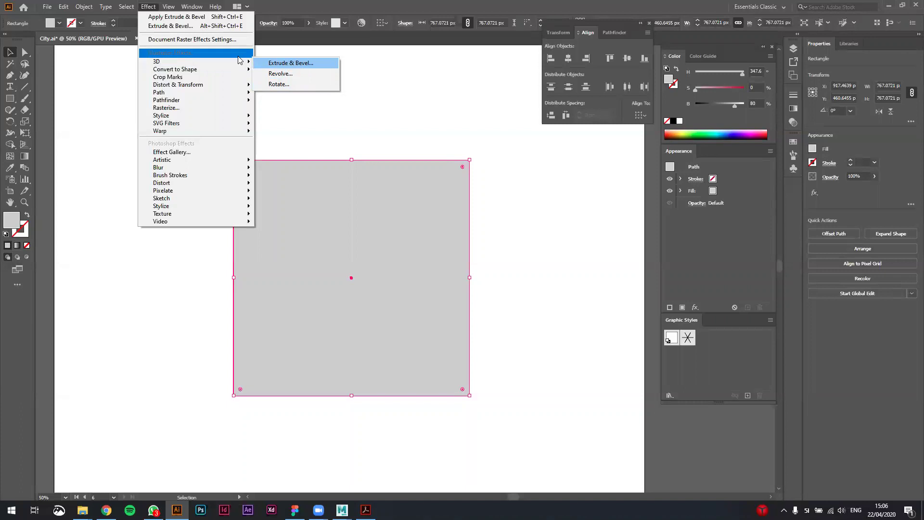
pyautogui.click(304, 66)
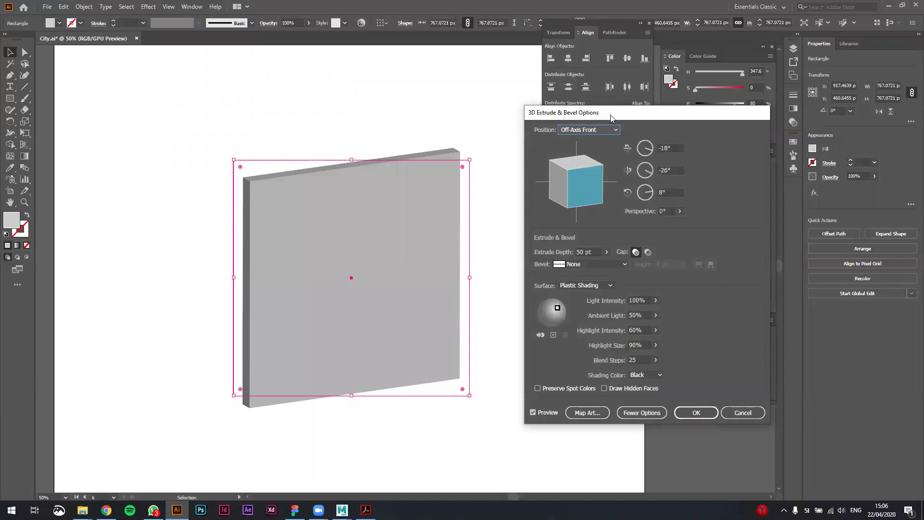
pyautogui.moveTo(611, 118); pyautogui.dragTo(342, 85)
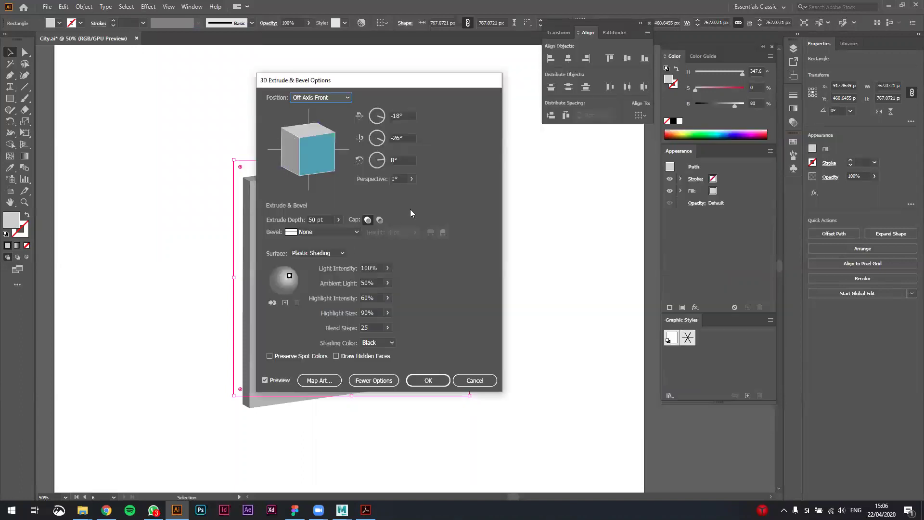
pyautogui.click(375, 380)
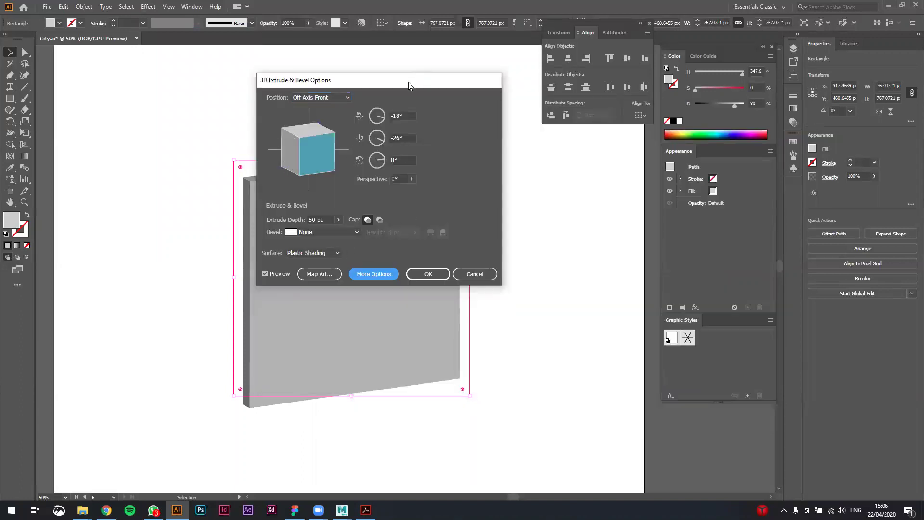
pyautogui.moveTo(408, 85); pyautogui.dragTo(454, 134)
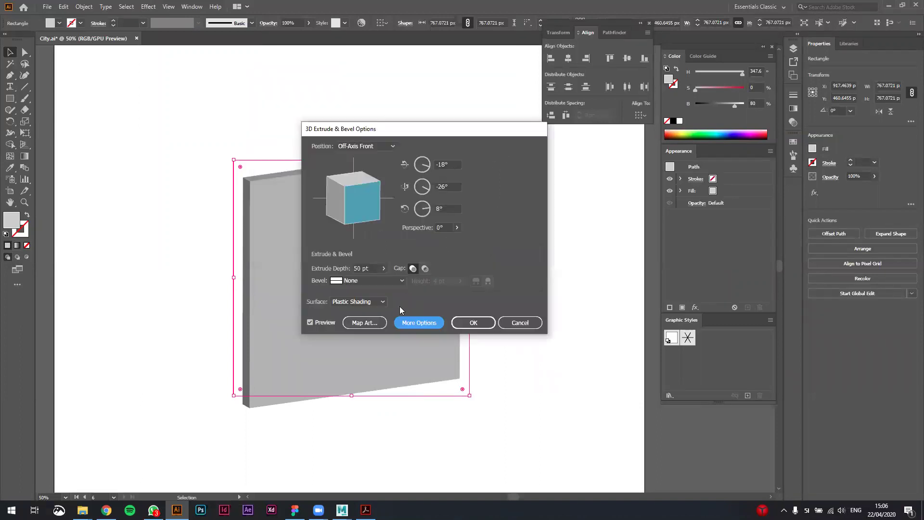
pyautogui.click(418, 323)
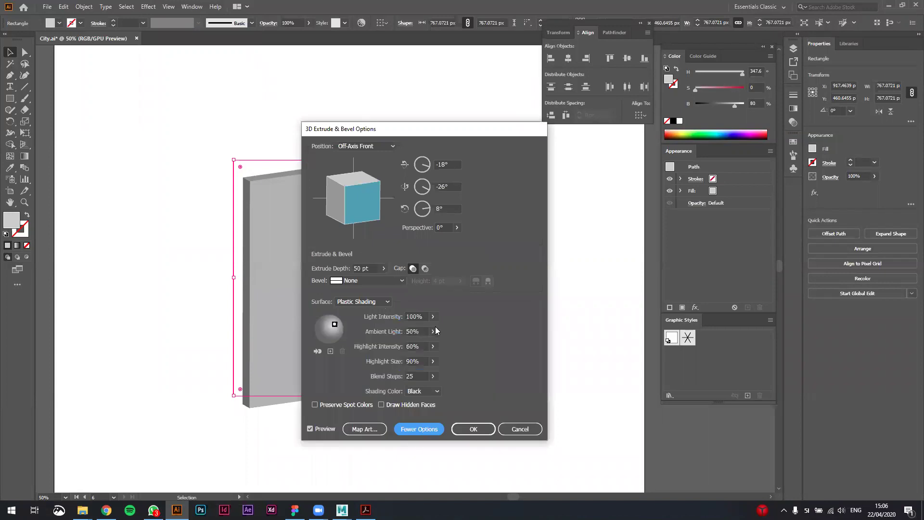
pyautogui.click(419, 429)
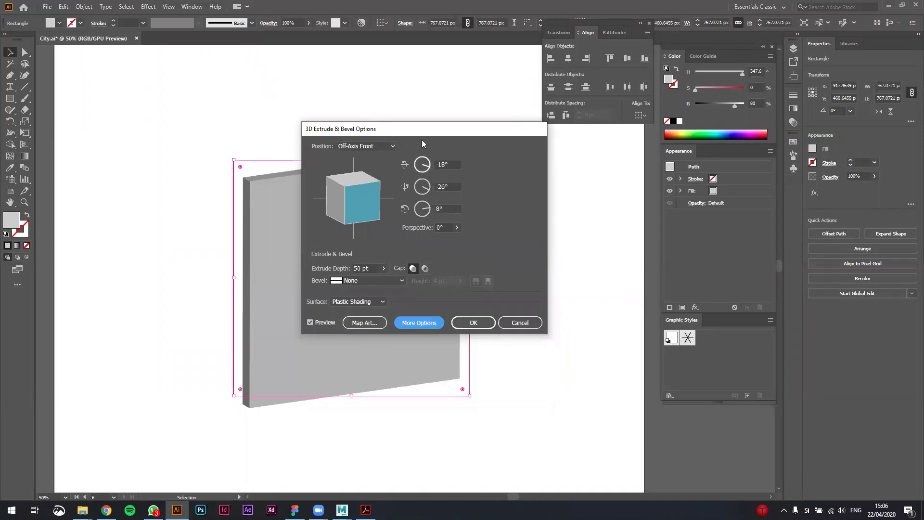
pyautogui.moveTo(421, 134); pyautogui.dragTo(414, 134)
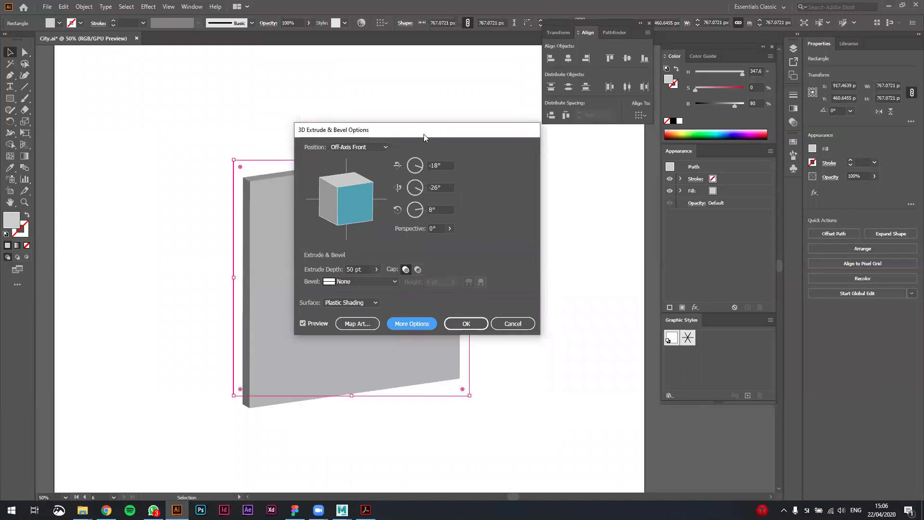
pyautogui.moveTo(424, 134); pyautogui.dragTo(492, 147)
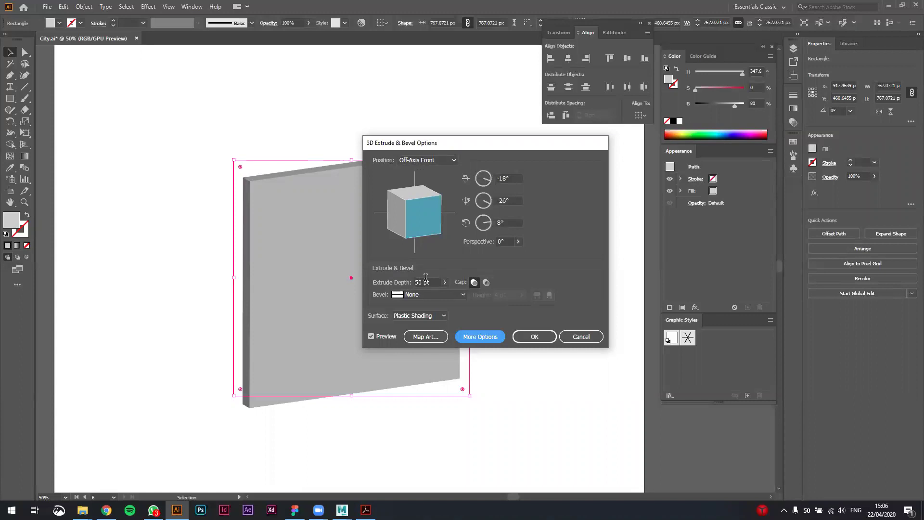
# Set the square's extrude depth to 0 pt and its position to Front.
pyautogui.click(444, 283)
pyautogui.moveTo(410, 295); pyautogui.dragTo(404, 296)
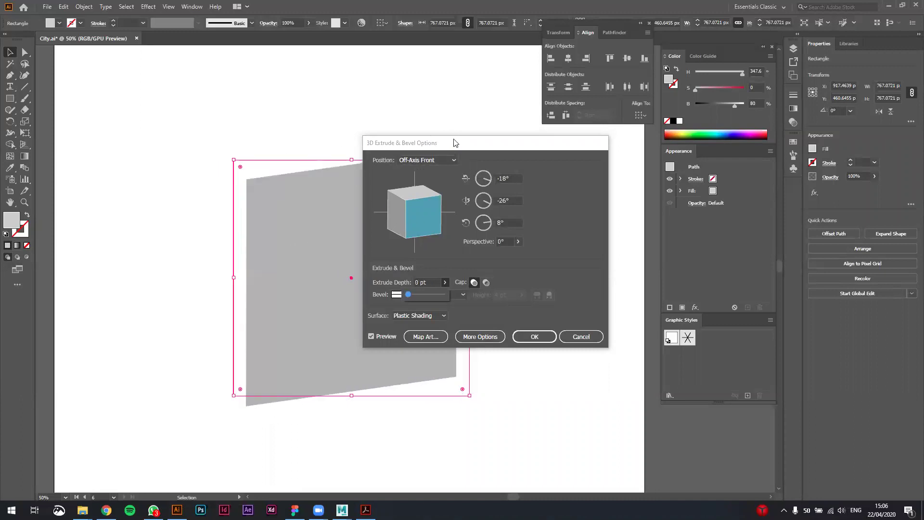
pyautogui.click(487, 179)
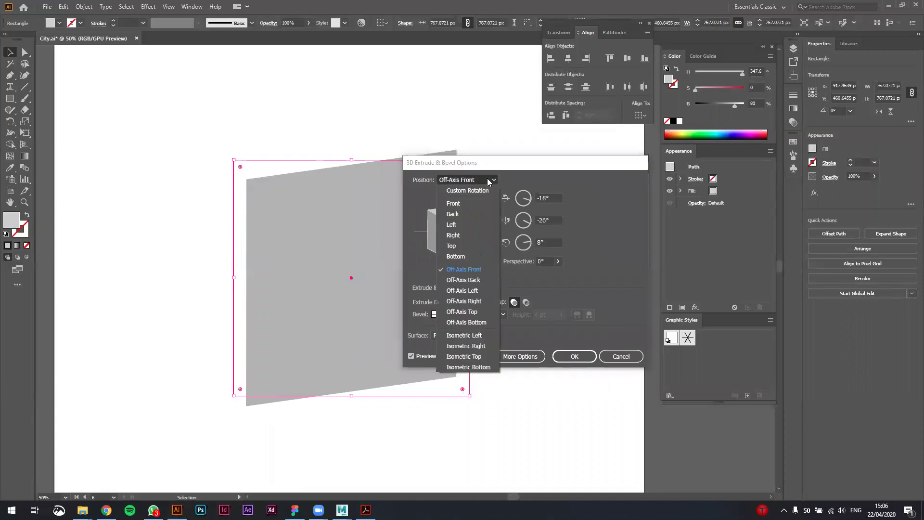
pyautogui.click(476, 197)
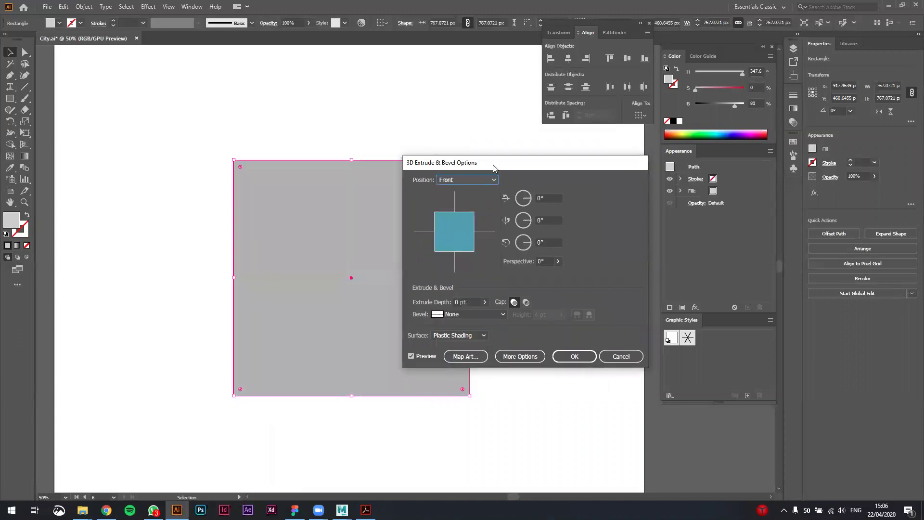
pyautogui.moveTo(494, 168); pyautogui.dragTo(577, 176)
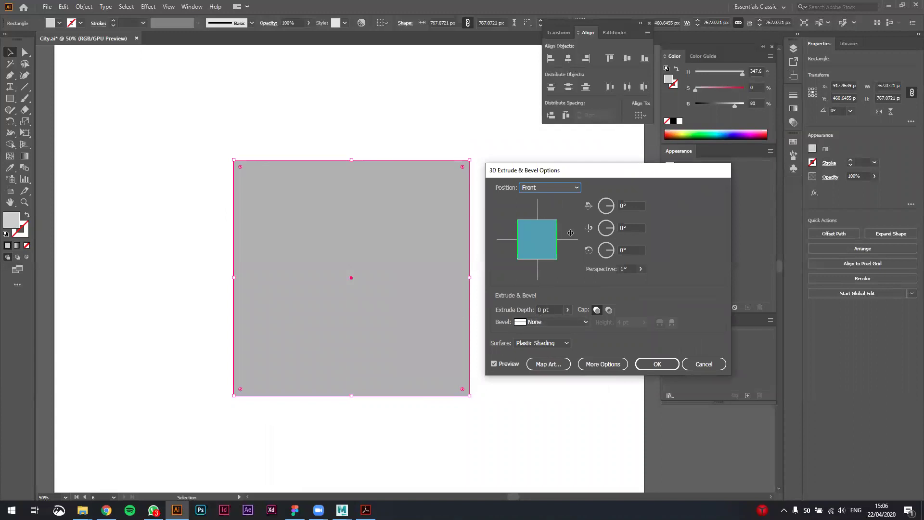
# Set the 3D position of the square to Isometric Top.
pyautogui.click(561, 186)
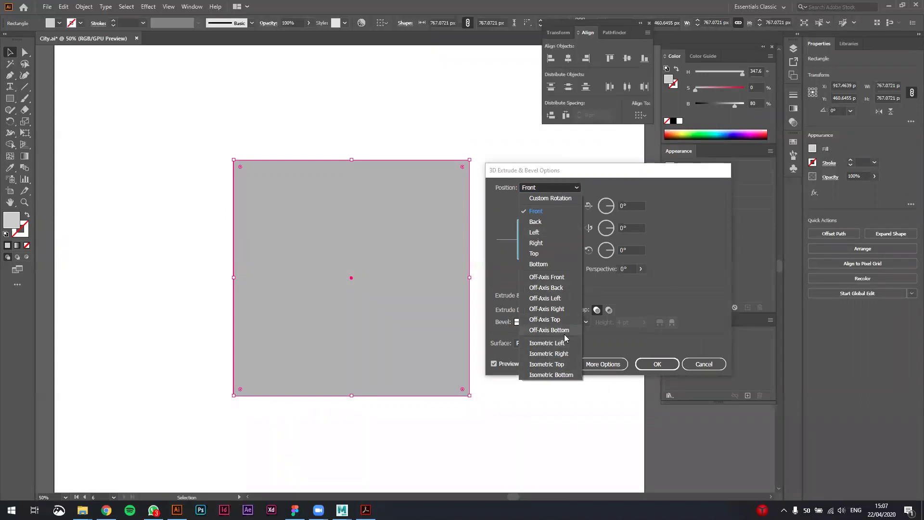
pyautogui.click(547, 364)
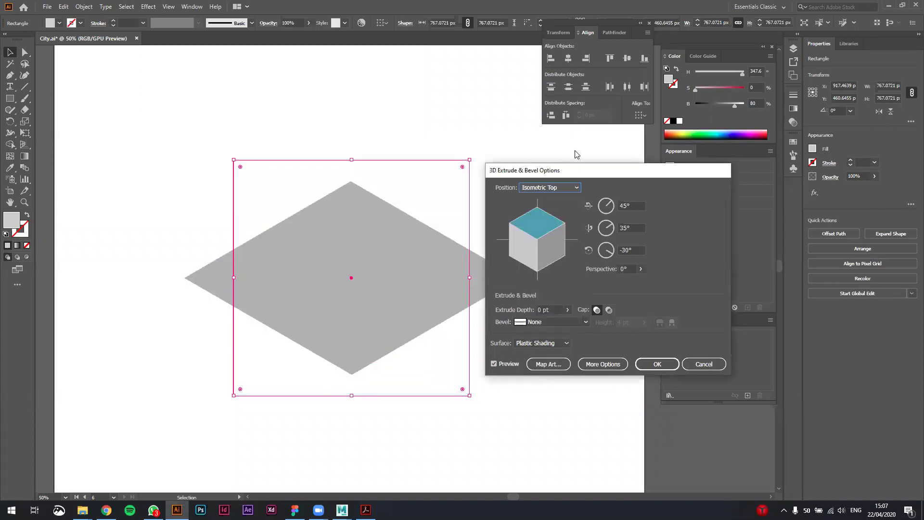
pyautogui.moveTo(549, 172); pyautogui.dragTo(592, 169)
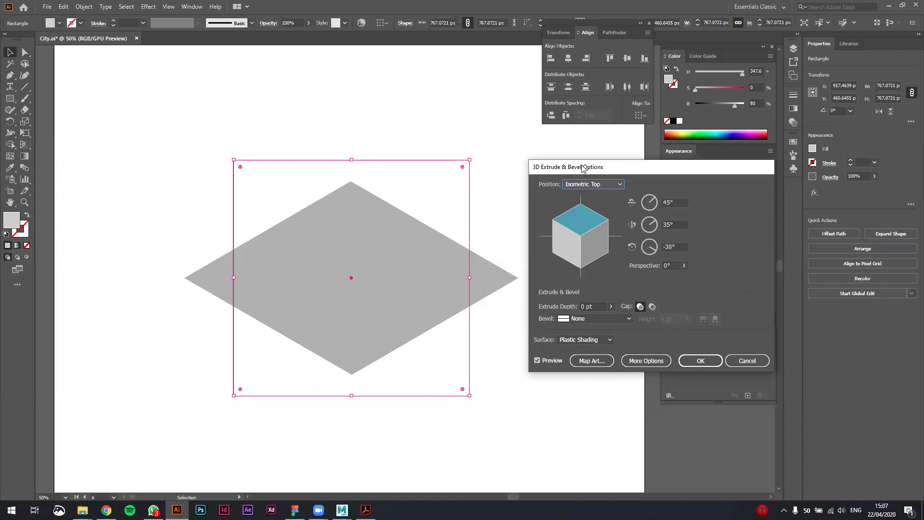
pyautogui.moveTo(587, 173); pyautogui.dragTo(577, 164)
# Set the extrude depth of the isometric square to 84 pt.
pyautogui.click(599, 297)
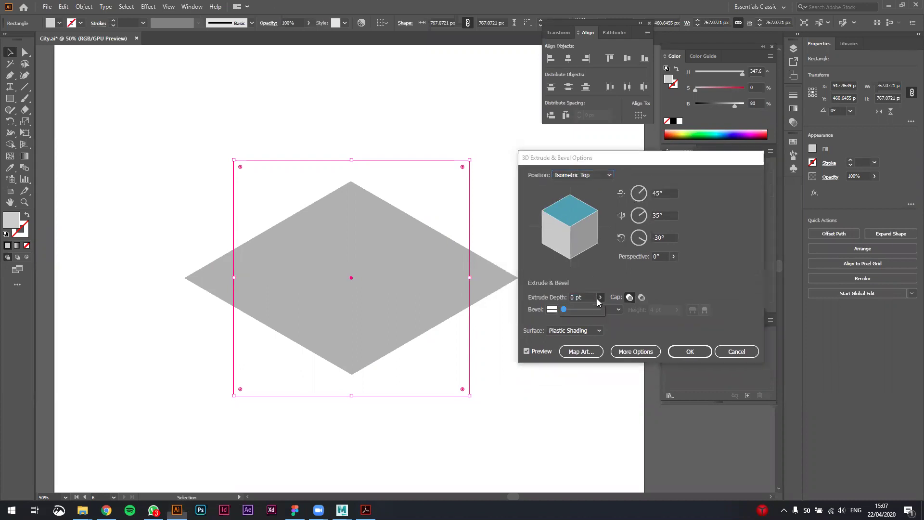
pyautogui.moveTo(566, 311); pyautogui.dragTo(568, 311)
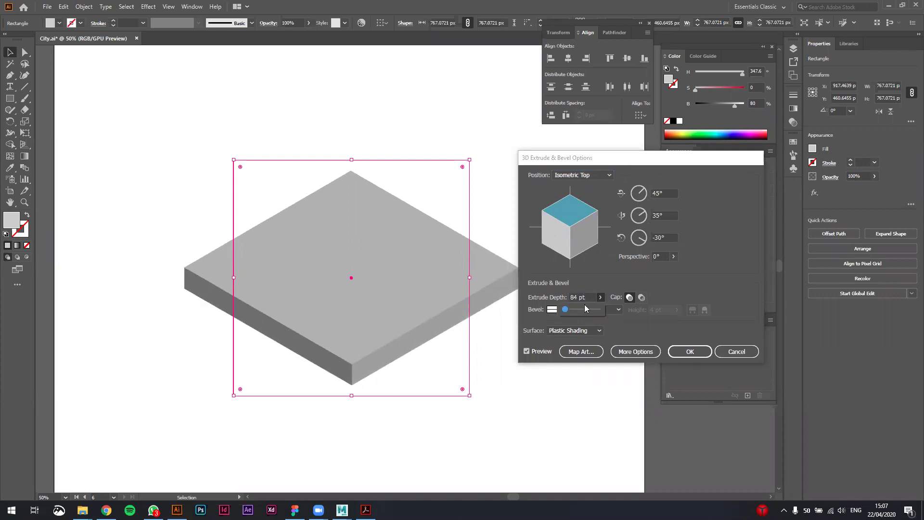
pyautogui.moveTo(566, 311); pyautogui.dragTo(566, 313)
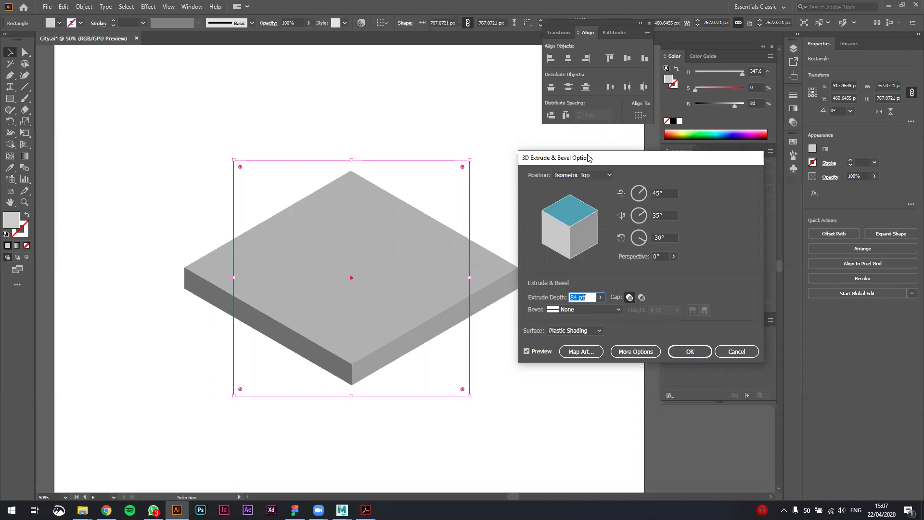
pyautogui.moveTo(587, 158); pyautogui.dragTo(587, 153)
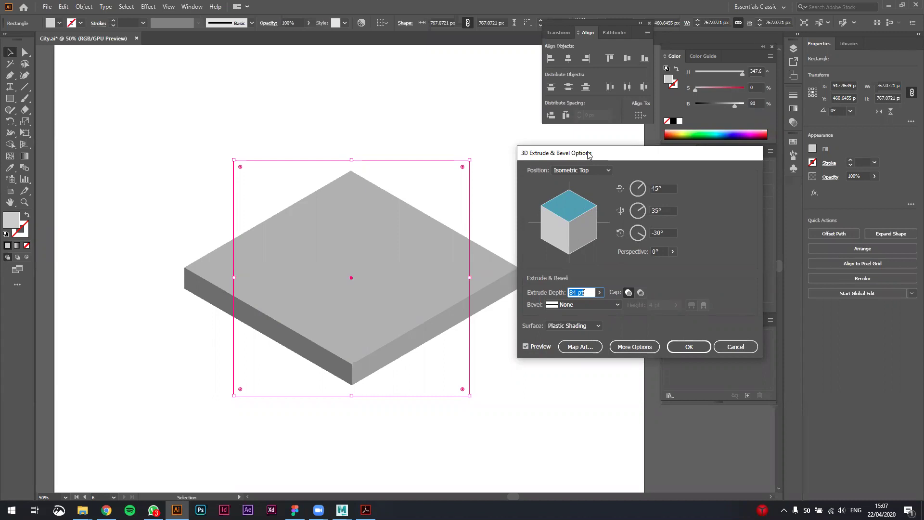
pyautogui.moveTo(596, 152); pyautogui.dragTo(594, 164)
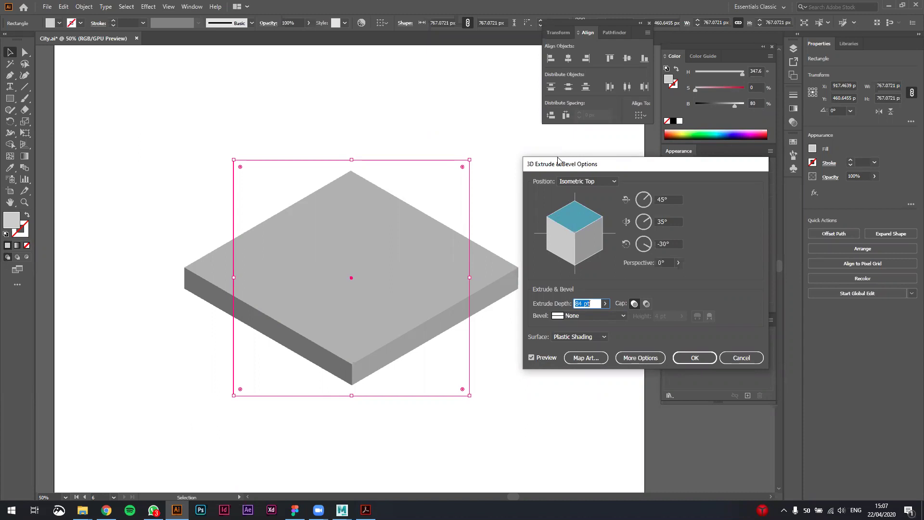
pyautogui.moveTo(564, 166); pyautogui.dragTo(563, 157)
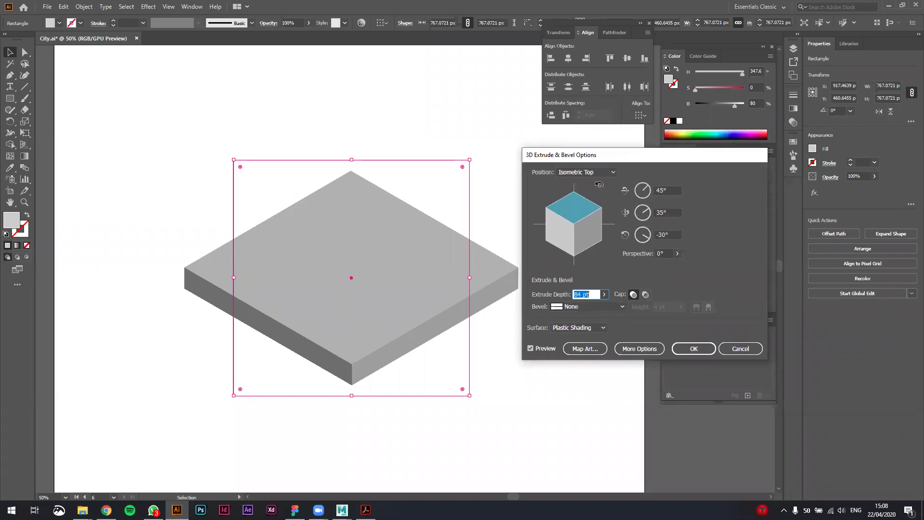
pyautogui.click(586, 172)
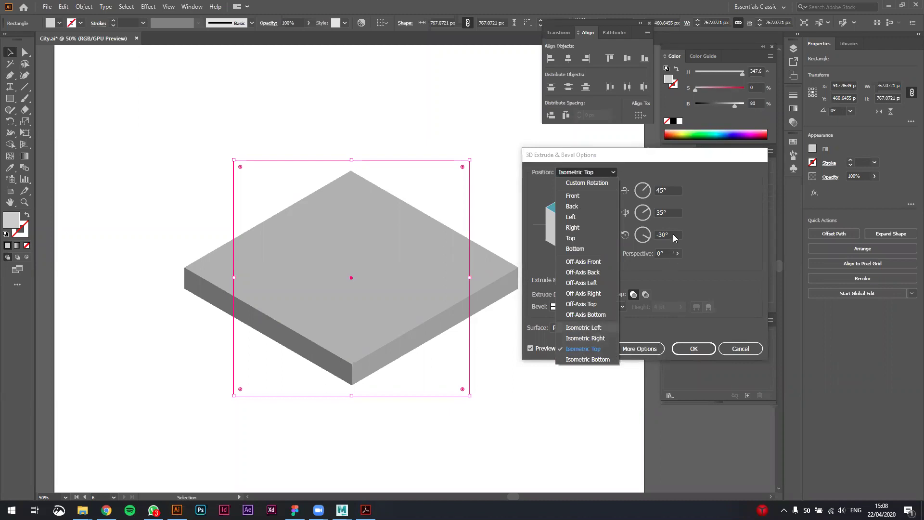
pyautogui.moveTo(665, 153); pyautogui.dragTo(663, 143)
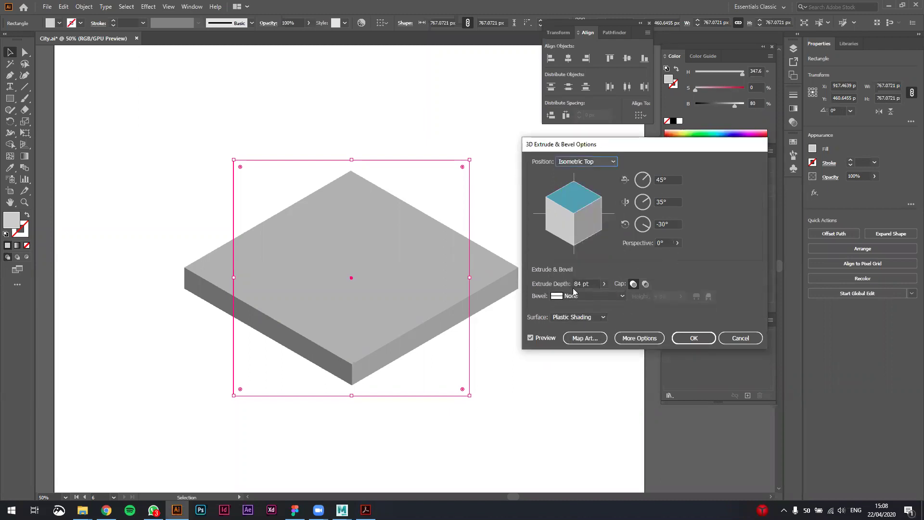
# Set the isometric square's extrude depth to 20 pt and apply the 3D effect.
pyautogui.click(604, 284)
pyautogui.click(594, 287)
pyautogui.moveTo(594, 283); pyautogui.dragTo(556, 284)
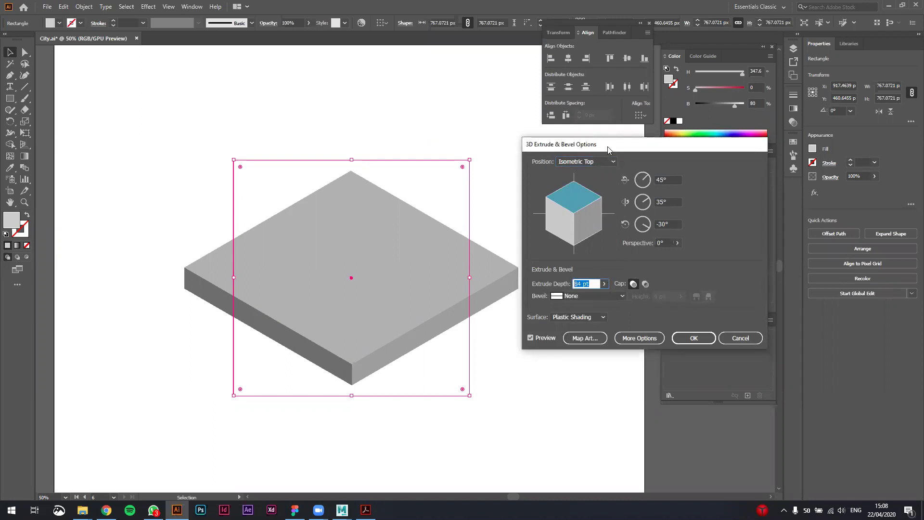
pyautogui.moveTo(610, 147); pyautogui.dragTo(607, 155)
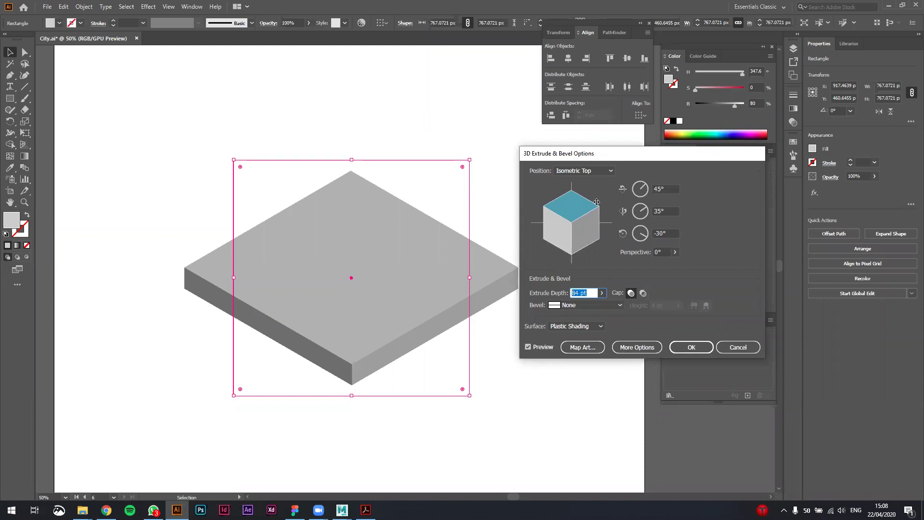
pyautogui.write('20')
pyautogui.press('Tab')
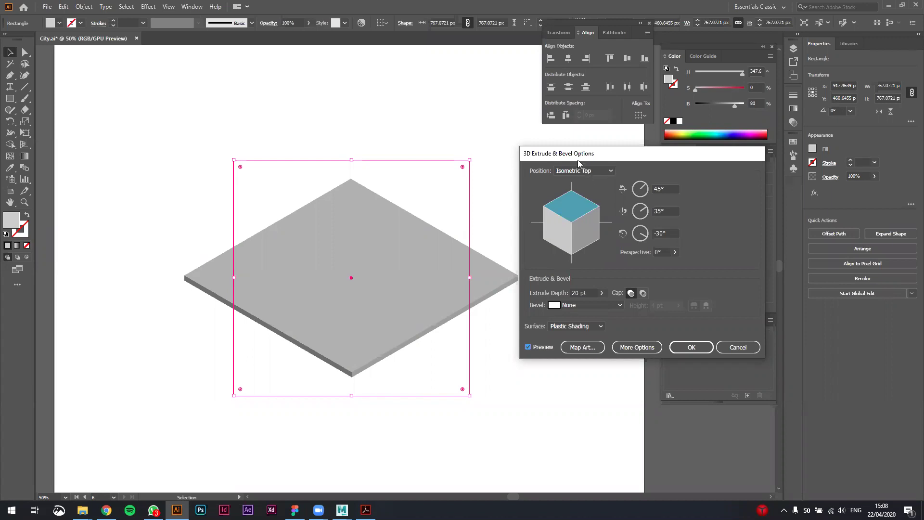
pyautogui.moveTo(570, 157); pyautogui.dragTo(579, 164)
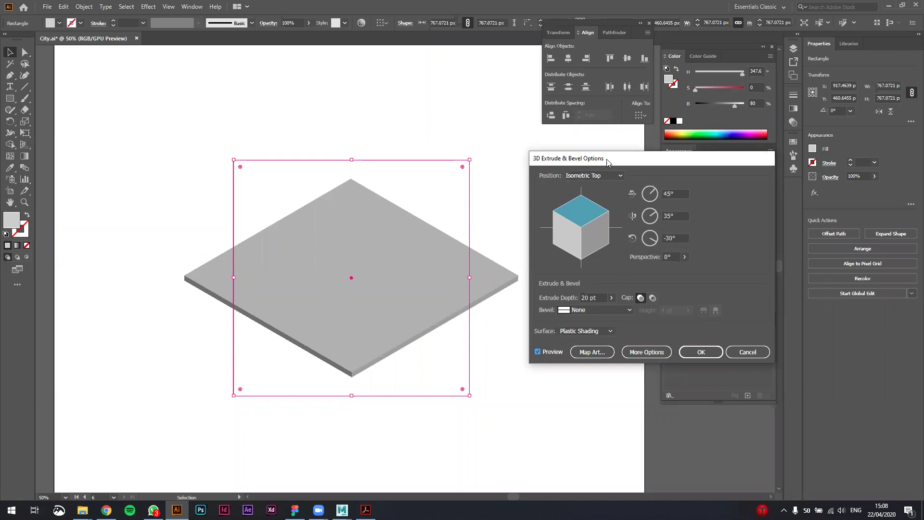
pyautogui.moveTo(607, 163); pyautogui.dragTo(601, 161)
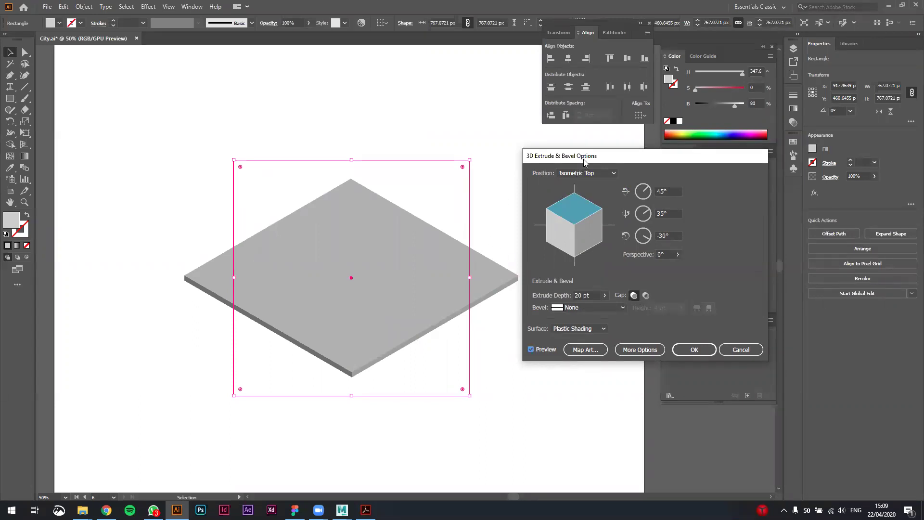
pyautogui.moveTo(583, 163); pyautogui.dragTo(584, 180)
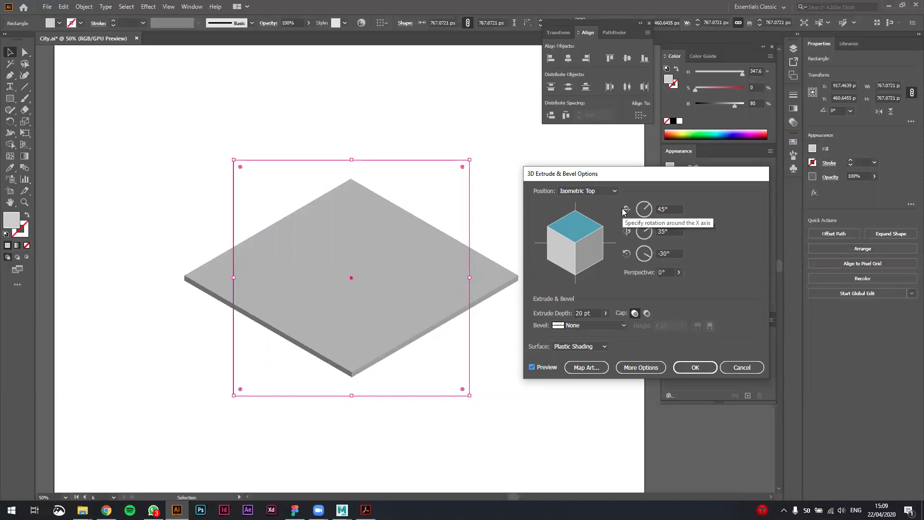
pyautogui.moveTo(603, 178); pyautogui.dragTo(606, 159)
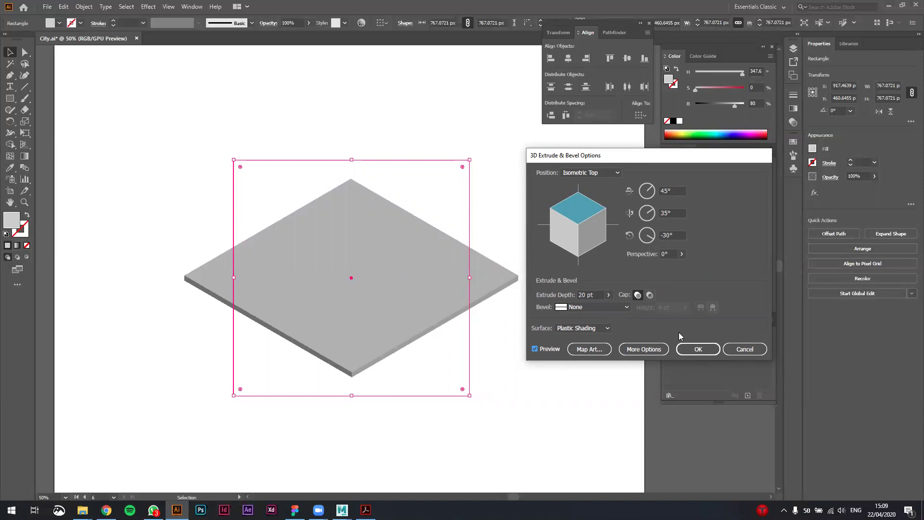
pyautogui.click(698, 349)
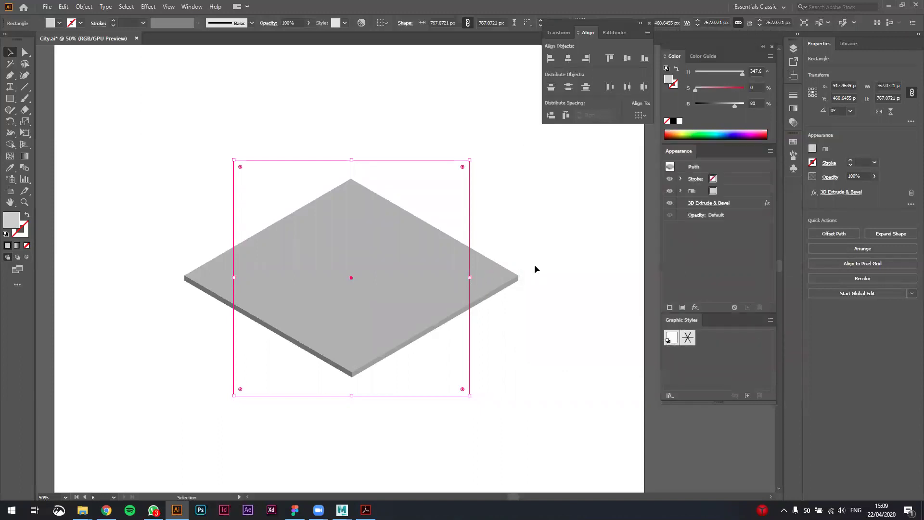
# Reapply the last 3D Extrude & Bevel effect to the flat grey square and deselect it.
pyautogui.press('a')
pyautogui.press('v')
pyautogui.click(552, 269)
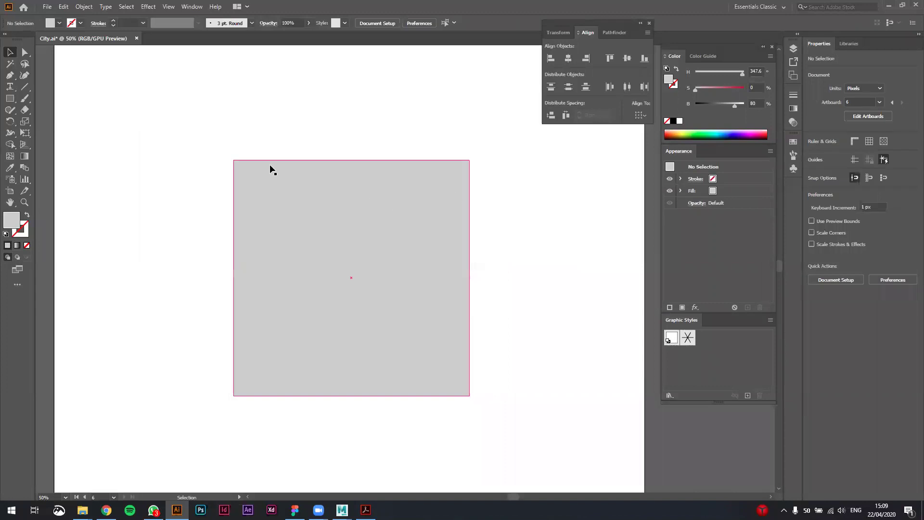
pyautogui.click(412, 187)
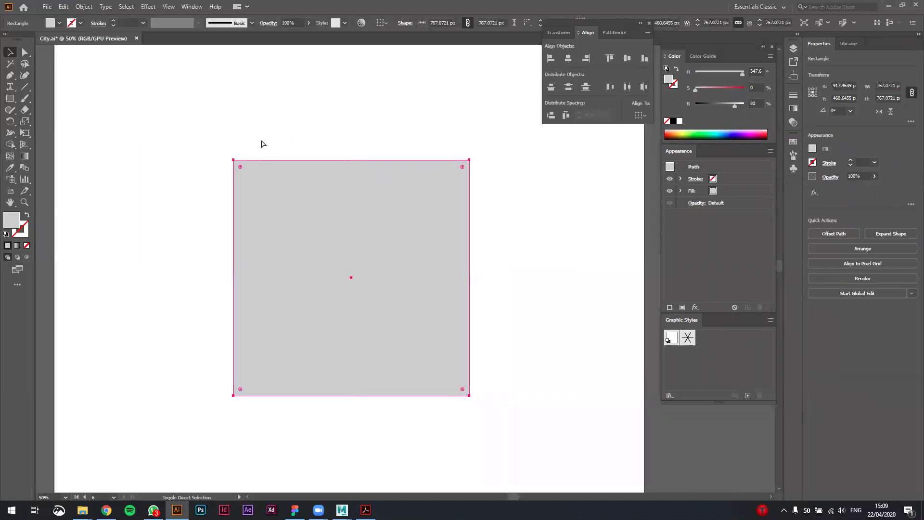
pyautogui.hotkey('ctrl', 'shift', 'e')
pyautogui.click(524, 345)
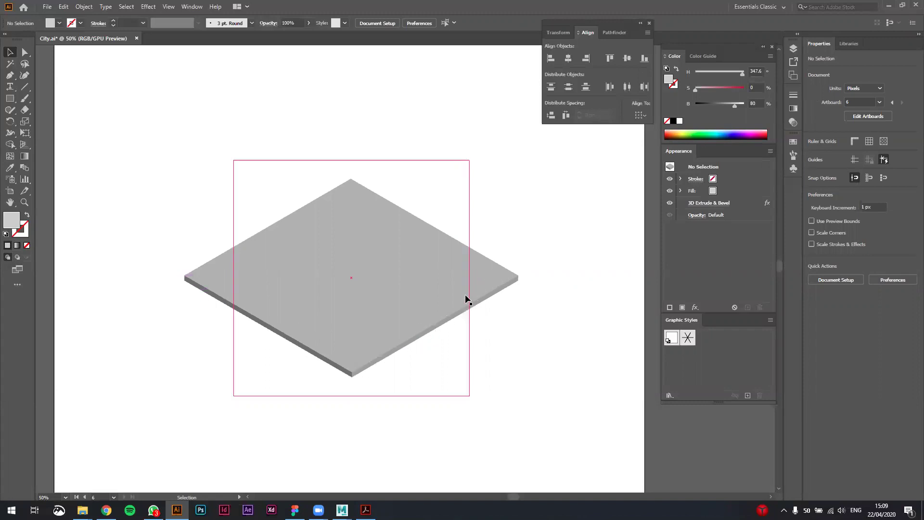
# Reopen the plate's 3D effect with its full surface options, try several light positions under Plastic Shading, and discard the changes.
pyautogui.click(484, 287)
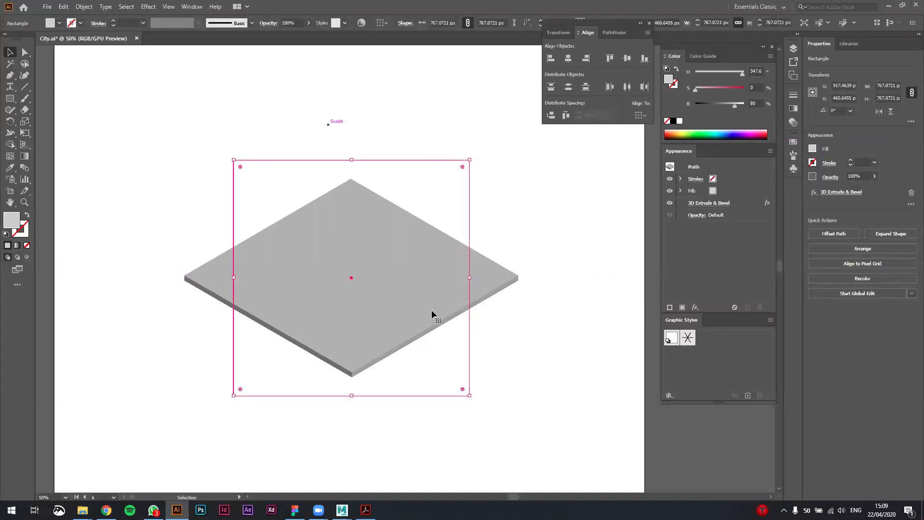
pyautogui.click(706, 206)
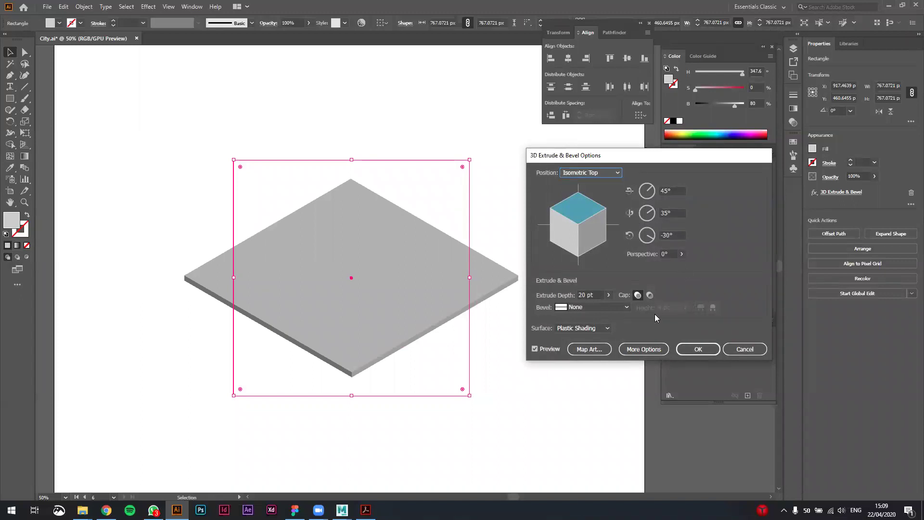
pyautogui.click(645, 350)
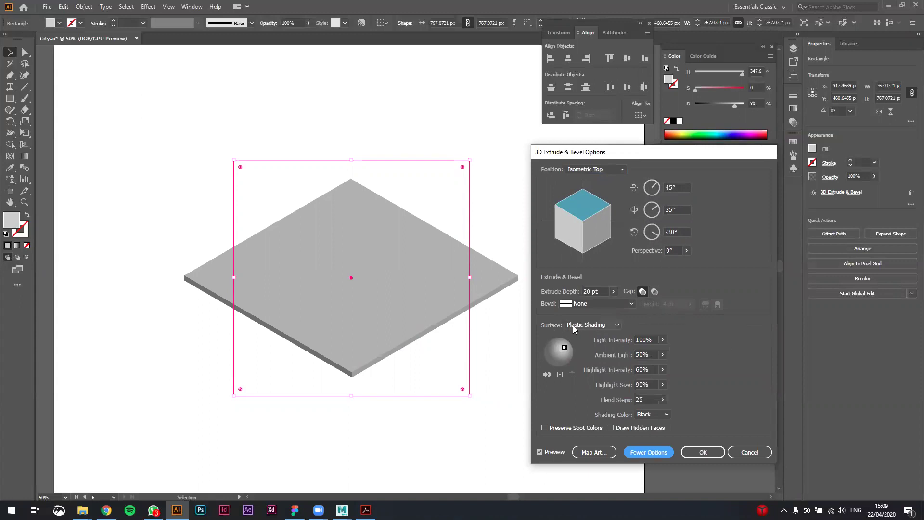
pyautogui.click(585, 326)
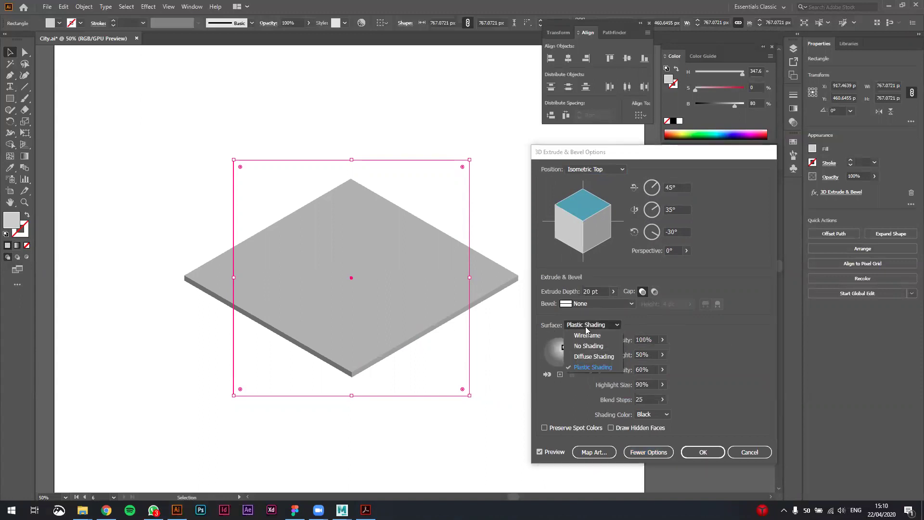
pyautogui.click(593, 368)
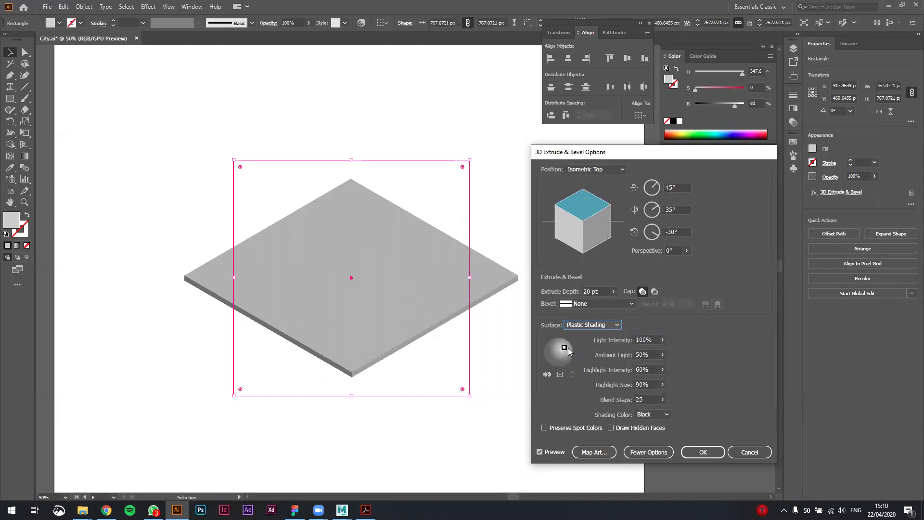
pyautogui.moveTo(566, 348); pyautogui.dragTo(550, 346)
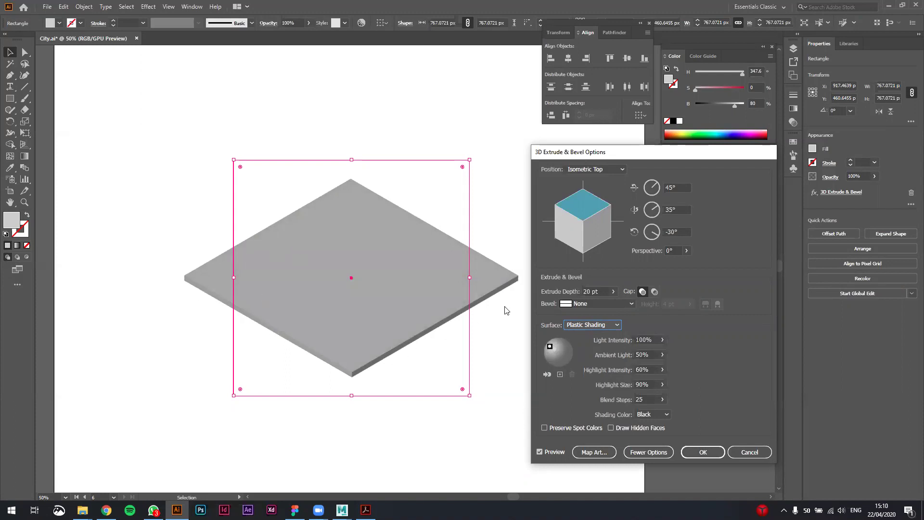
pyautogui.moveTo(549, 347); pyautogui.dragTo(567, 343)
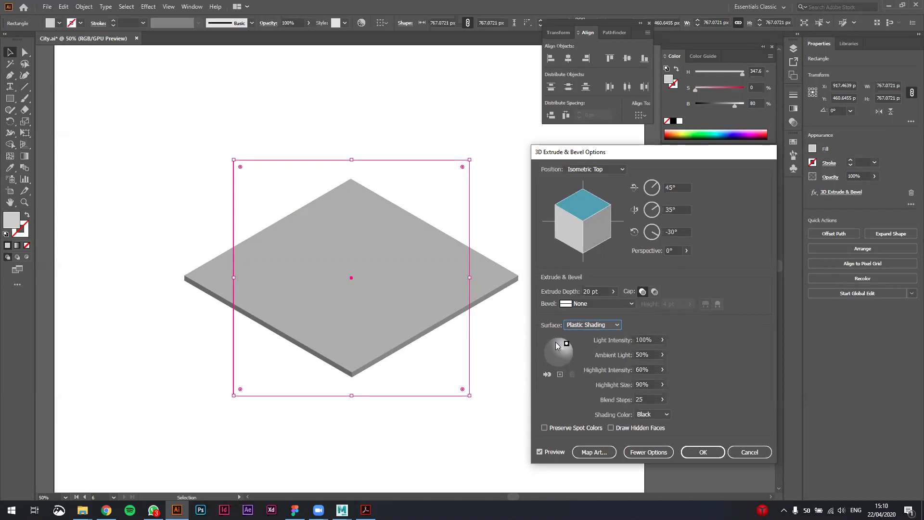
pyautogui.moveTo(568, 344); pyautogui.dragTo(572, 348)
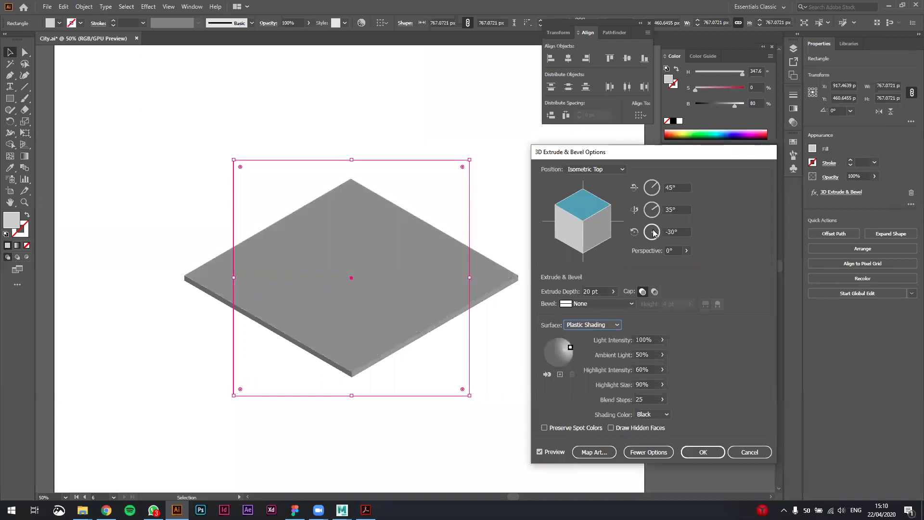
pyautogui.click(742, 452)
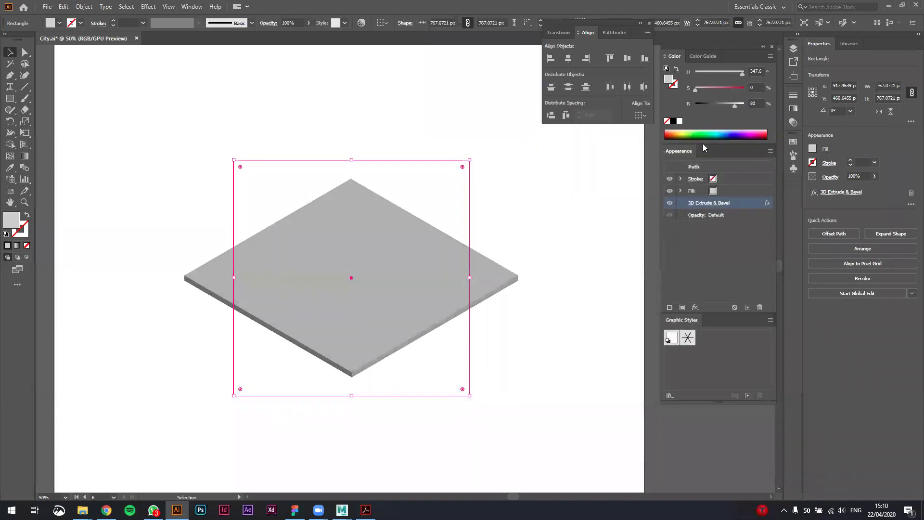
# Recolour the plate's fill to a muted blue with a hue of about 193° and a saturation of about 35%.
pyautogui.click(709, 89)
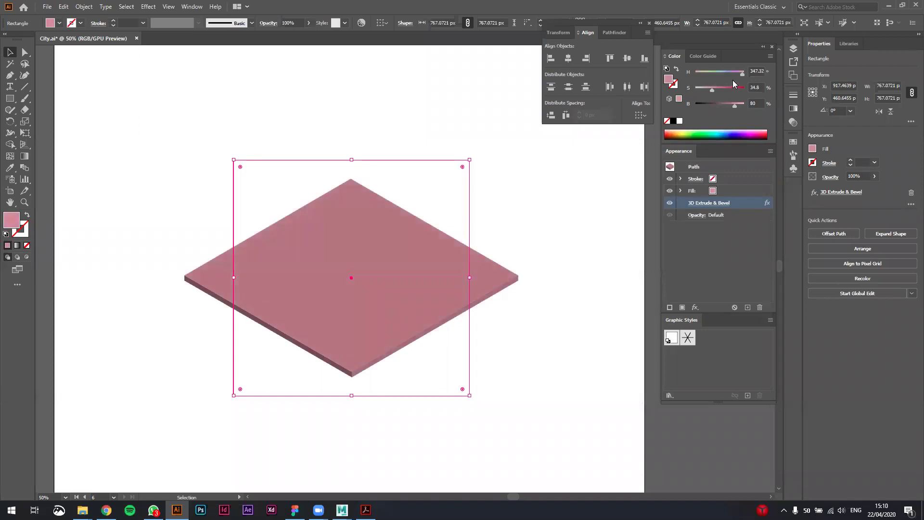
pyautogui.moveTo(728, 76); pyautogui.dragTo(722, 75)
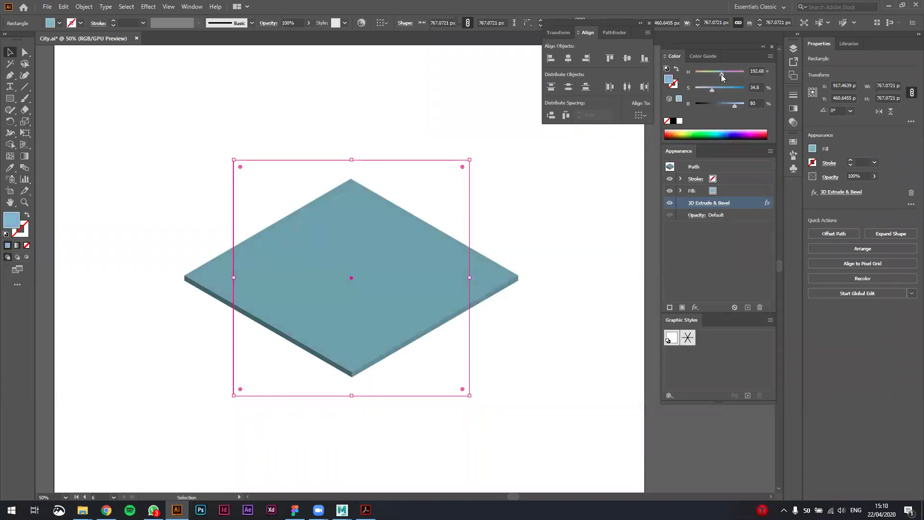
# Increase the blue plate's extrude depth to 298 pt and move its light source to the upper left of the shading sphere.
pyautogui.click(725, 203)
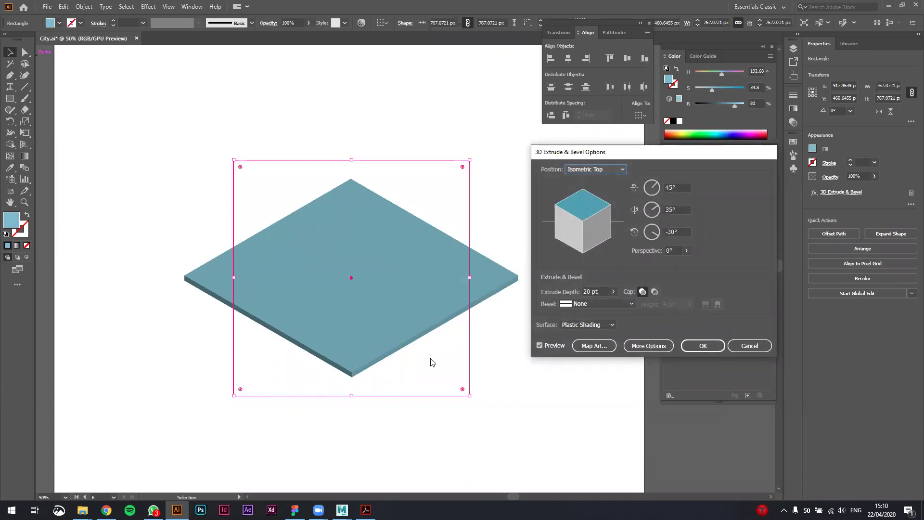
pyautogui.click(612, 291)
pyautogui.moveTo(582, 303); pyautogui.dragTo(584, 302)
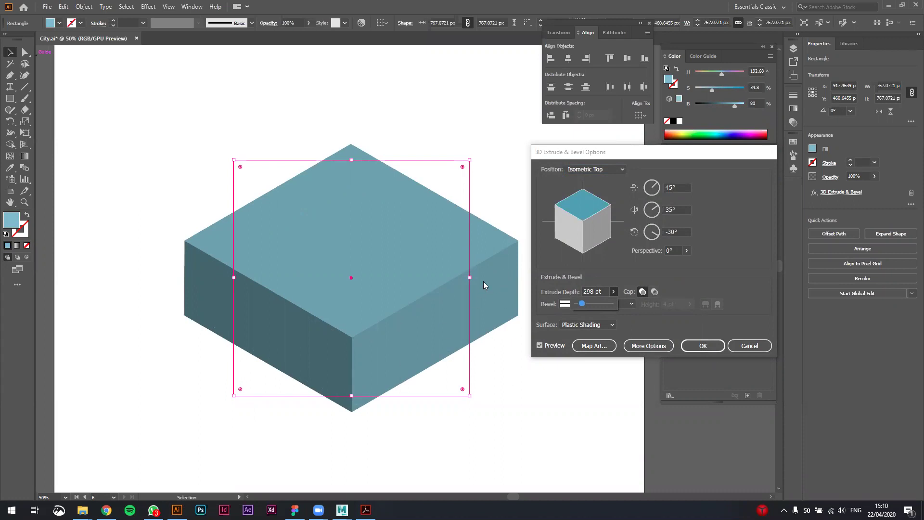
pyautogui.click(660, 328)
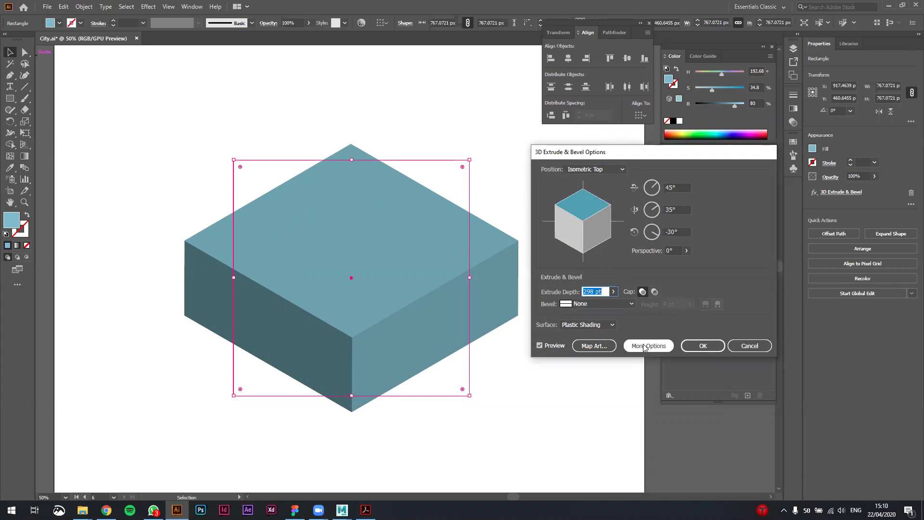
pyautogui.click(645, 345)
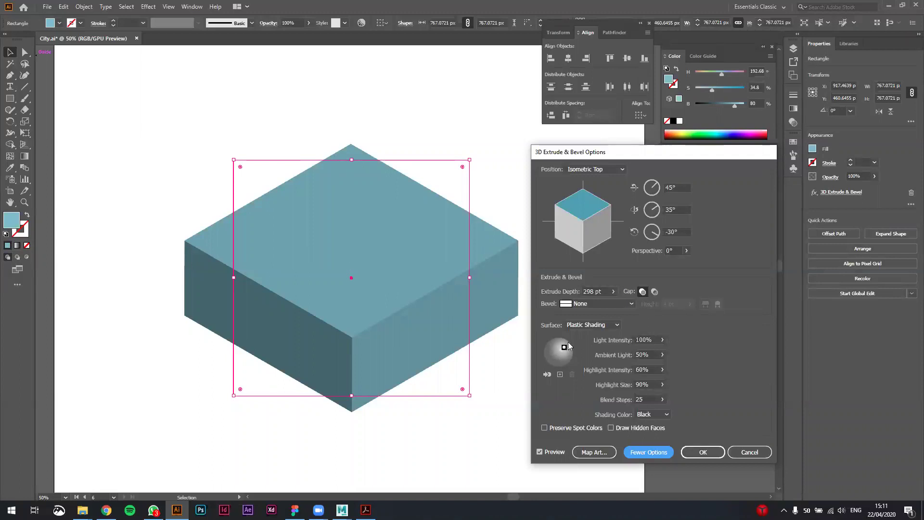
pyautogui.moveTo(564, 348); pyautogui.dragTo(549, 349)
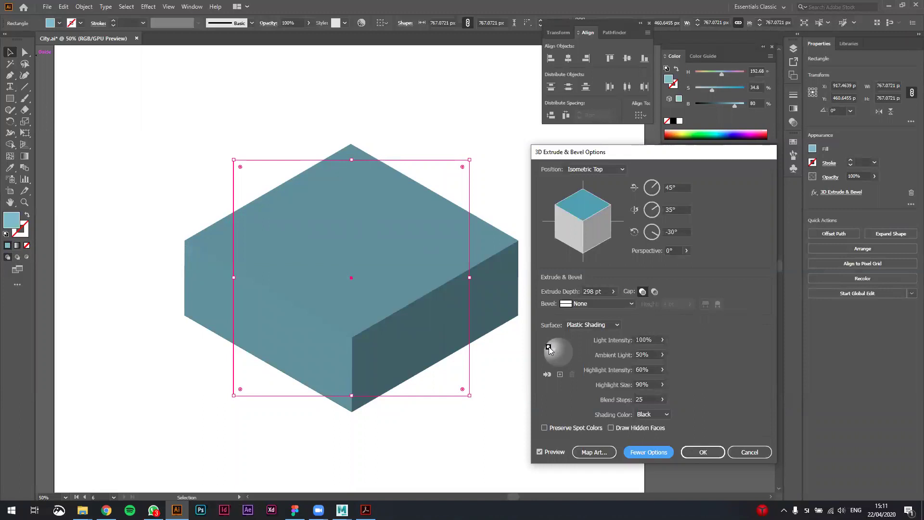
# Try the Diffuse Shading, No Shading and Wireframe surfaces on the block and return to Plastic Shading.
pyautogui.click(565, 326)
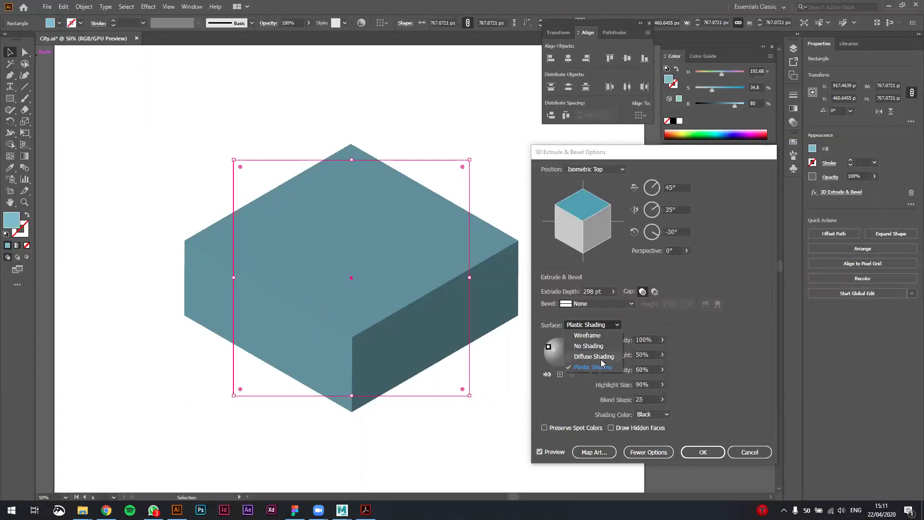
pyautogui.click(595, 357)
pyautogui.click(594, 325)
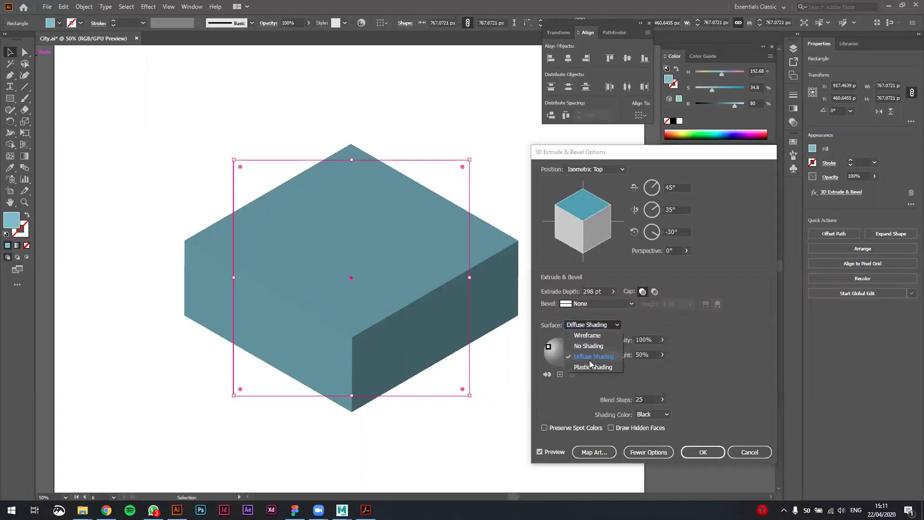
pyautogui.click(584, 346)
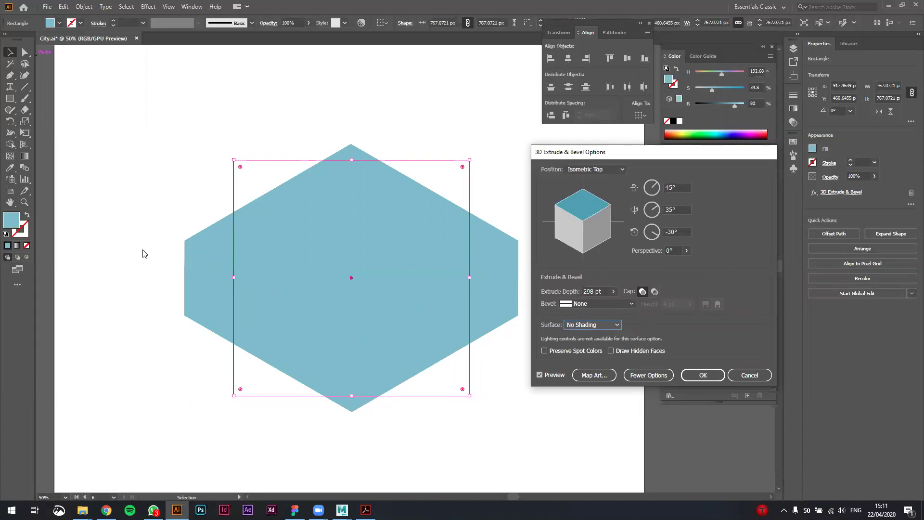
pyautogui.click(605, 326)
pyautogui.click(587, 335)
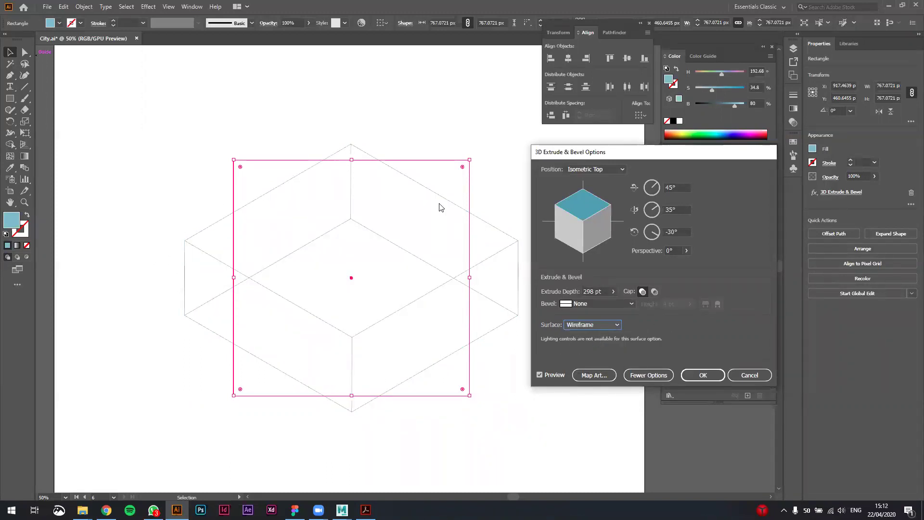
pyautogui.click(599, 326)
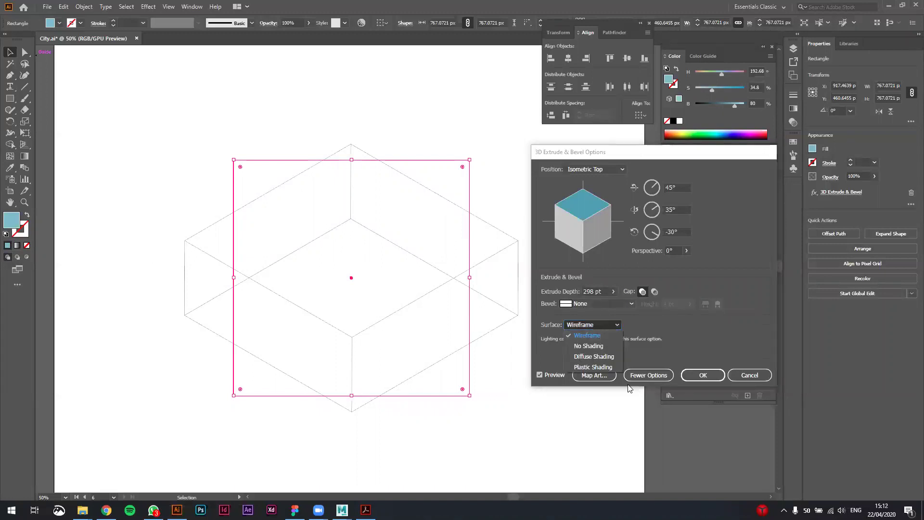
pyautogui.click(585, 367)
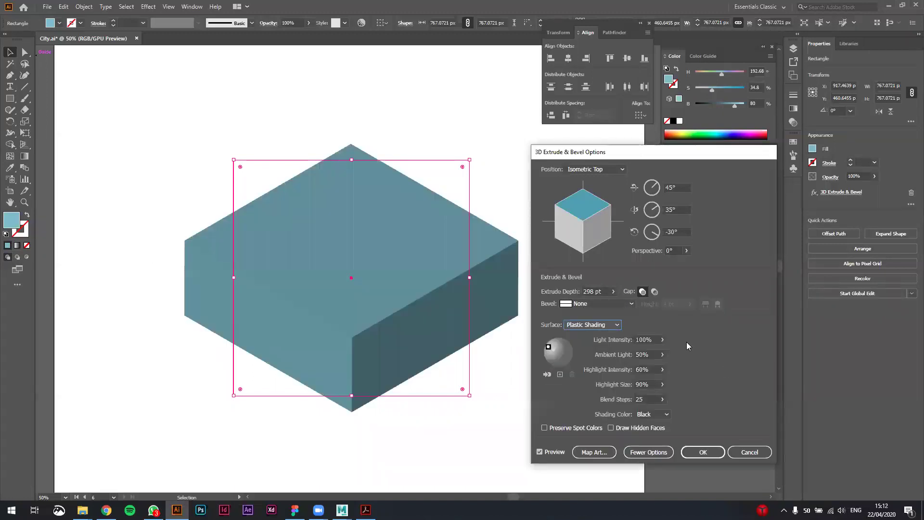
# Set the block's light intensity to 100% and its ambient light to 48%.
pyautogui.click(661, 354)
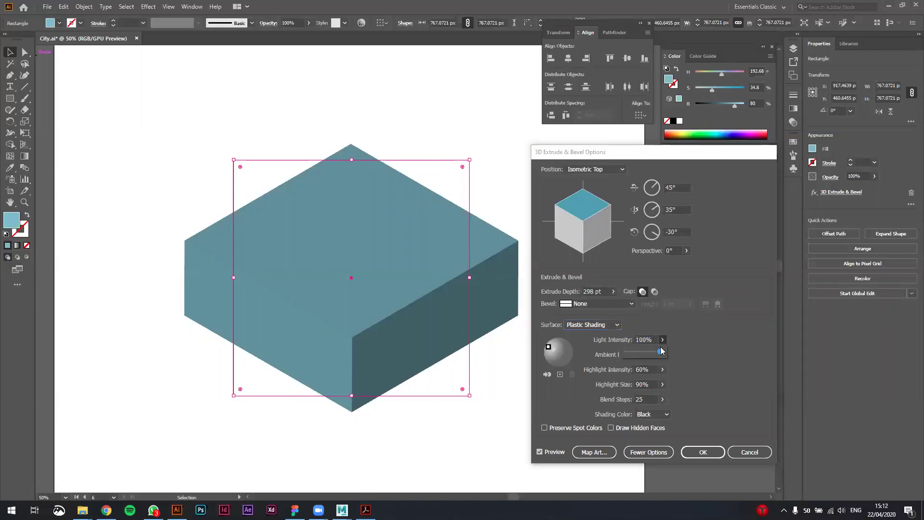
pyautogui.moveTo(660, 354)
pyautogui.mouseDown()
pyautogui.moveTo(636, 354)
pyautogui.moveTo(682, 353)
pyautogui.mouseUp()
pyautogui.click(683, 353)
pyautogui.click(662, 356)
pyautogui.moveTo(644, 366); pyautogui.dragTo(641, 366)
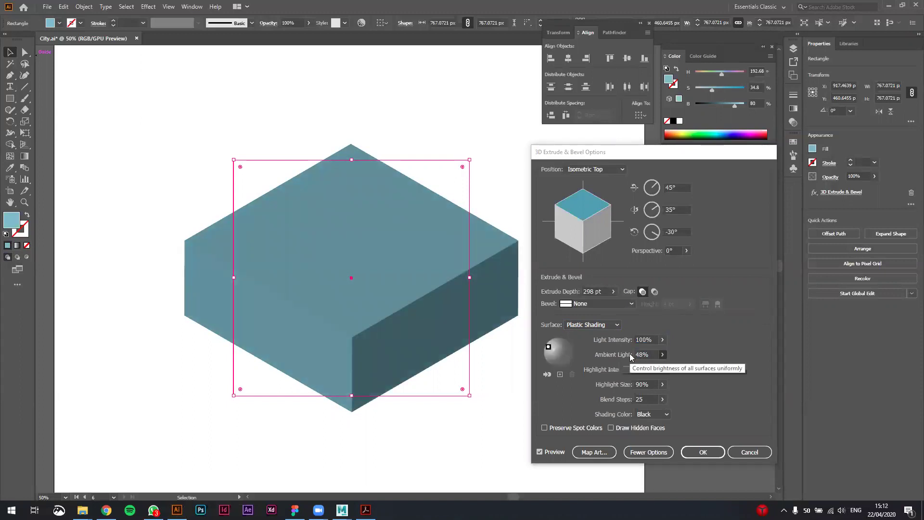
# Try ambient light at 0% and 100%, settle on 50%, and set highlight intensity 65%, highlight size 88% and blend steps 61.
pyautogui.moveTo(642, 366); pyautogui.dragTo(624, 366)
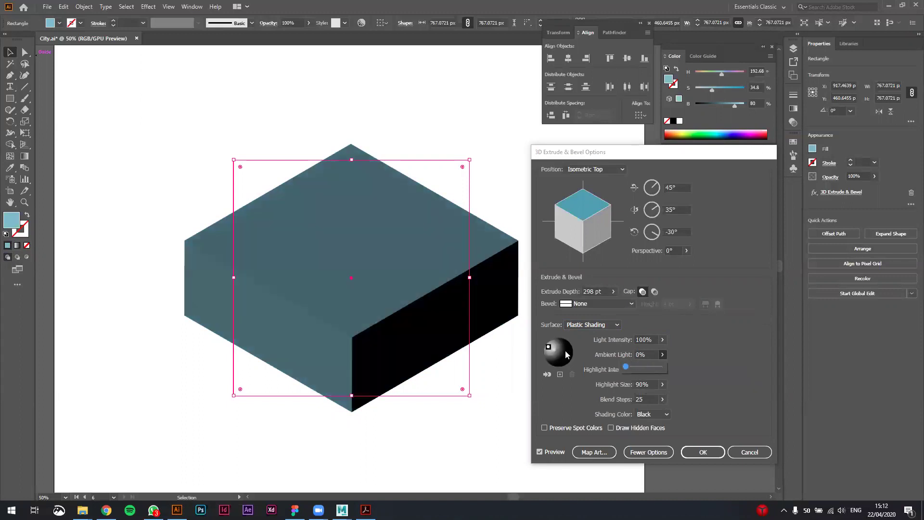
pyautogui.click(662, 339)
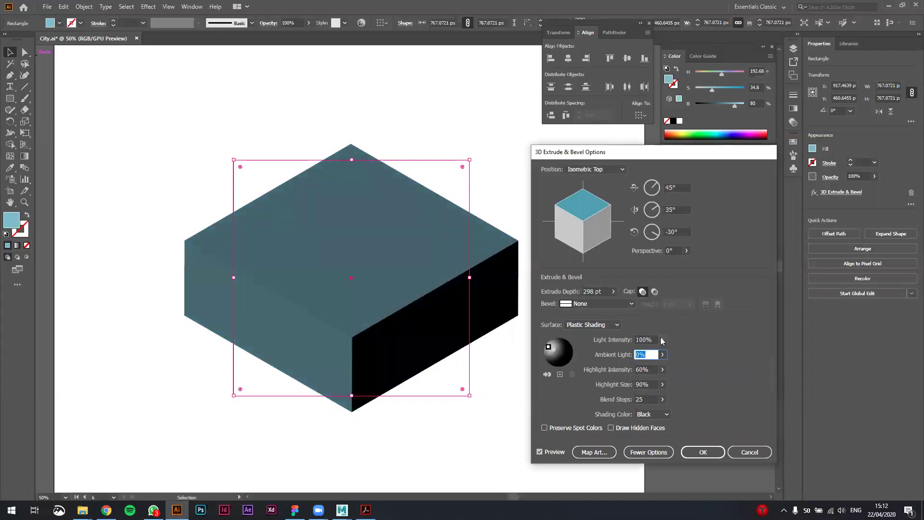
pyautogui.click(679, 350)
pyautogui.moveTo(662, 369)
pyautogui.mouseDown()
pyautogui.moveTo(628, 369)
pyautogui.moveTo(667, 360)
pyautogui.mouseUp()
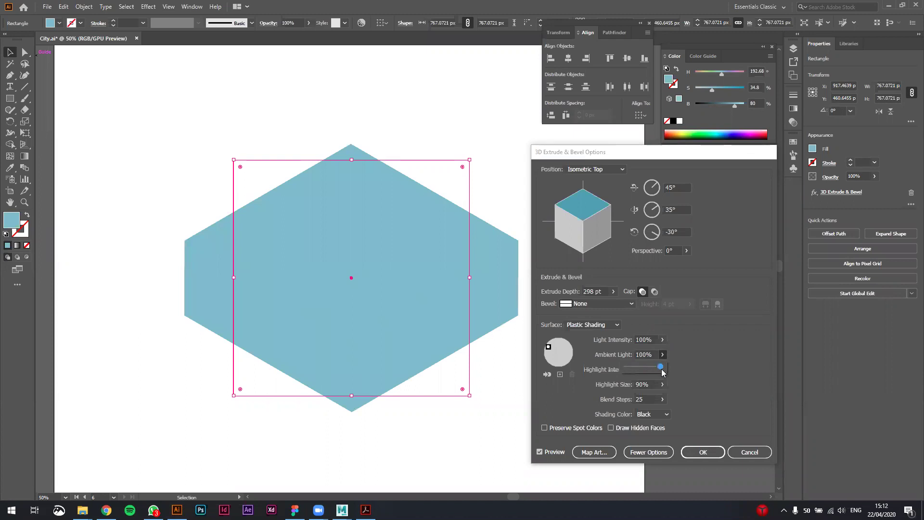
pyautogui.moveTo(647, 368)
pyautogui.mouseDown()
pyautogui.moveTo(632, 369)
pyautogui.moveTo(644, 367)
pyautogui.moveTo(644, 381)
pyautogui.moveTo(659, 386)
pyautogui.moveTo(652, 397)
pyautogui.moveTo(628, 401)
pyautogui.moveTo(659, 396)
pyautogui.mouseUp()
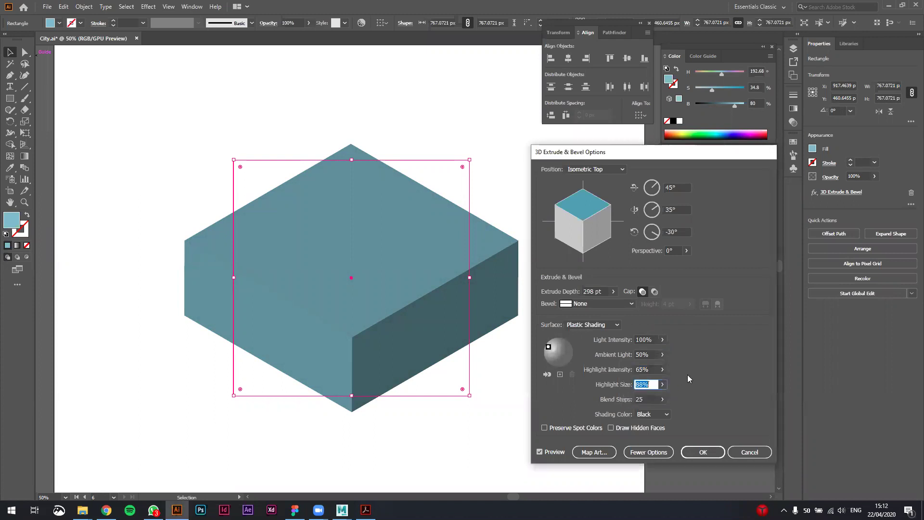
pyautogui.click(663, 399)
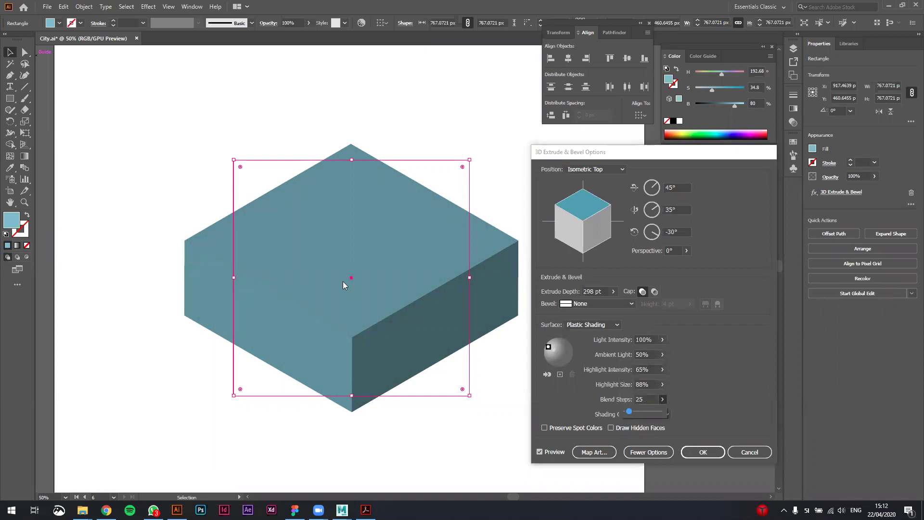
pyautogui.moveTo(631, 413); pyautogui.dragTo(635, 413)
# Try the block's shading color as None, and switch it to a custom white (FFFFFF).
pyautogui.click(666, 415)
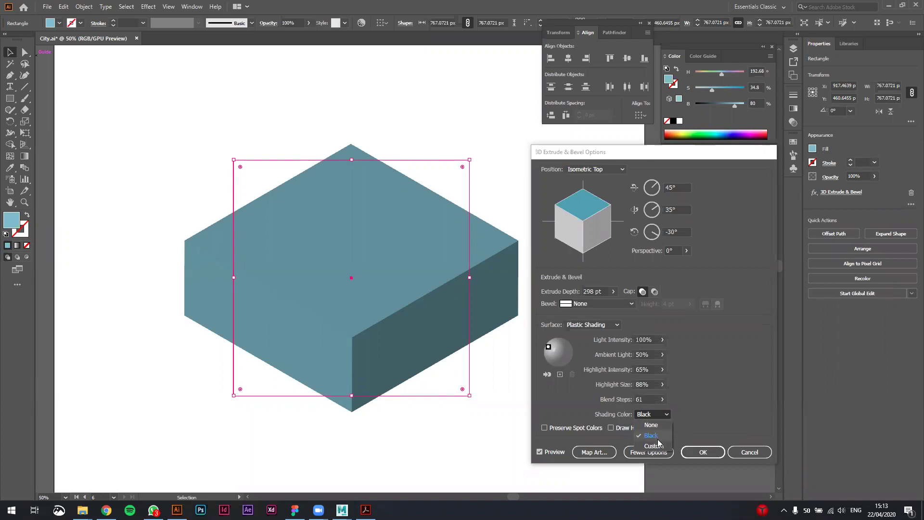
pyautogui.click(652, 425)
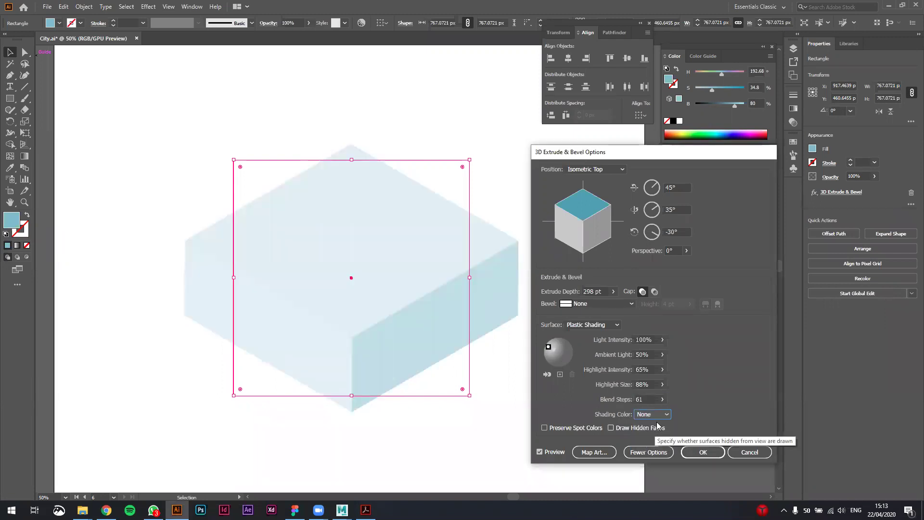
pyautogui.click(642, 415)
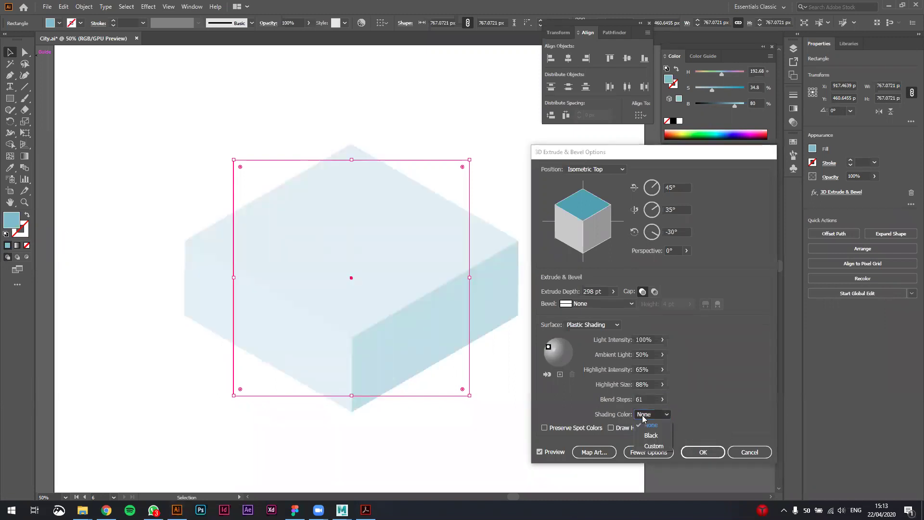
pyautogui.click(653, 444)
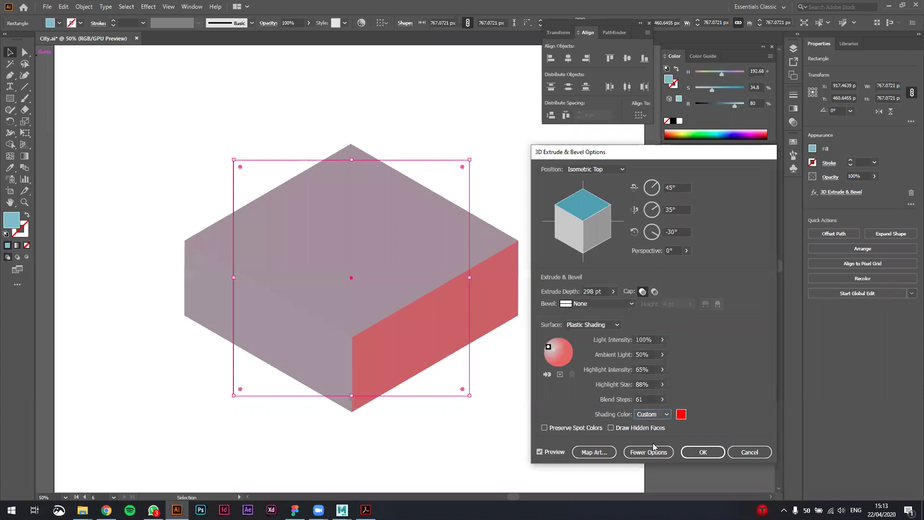
pyautogui.click(681, 414)
pyautogui.moveTo(626, 121); pyautogui.dragTo(694, 182)
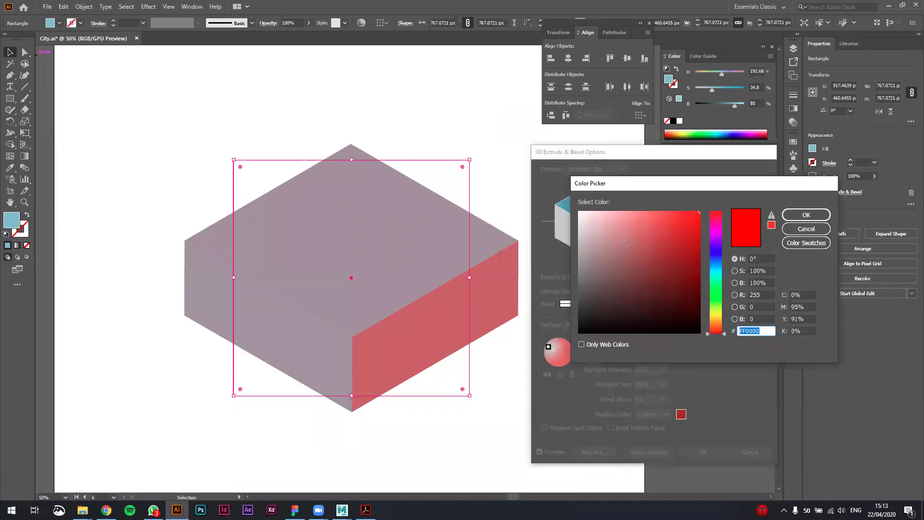
pyautogui.write('FFFFFF')
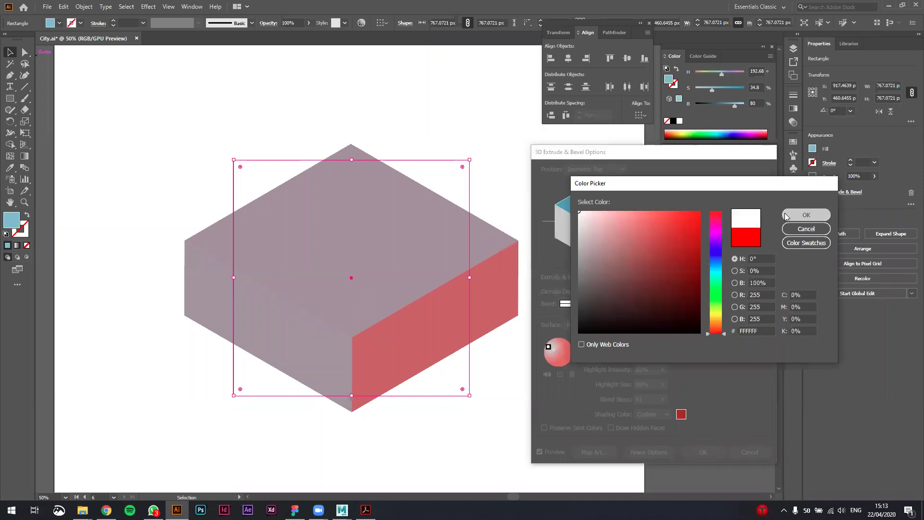
pyautogui.click(807, 215)
# Change the block's custom shading color to black (000000).
pyautogui.click(681, 414)
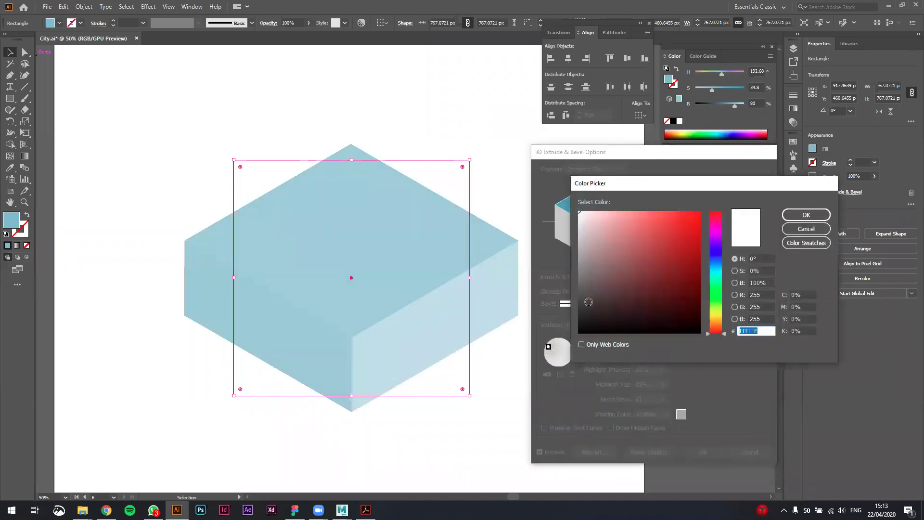
pyautogui.moveTo(600, 313); pyautogui.dragTo(573, 336)
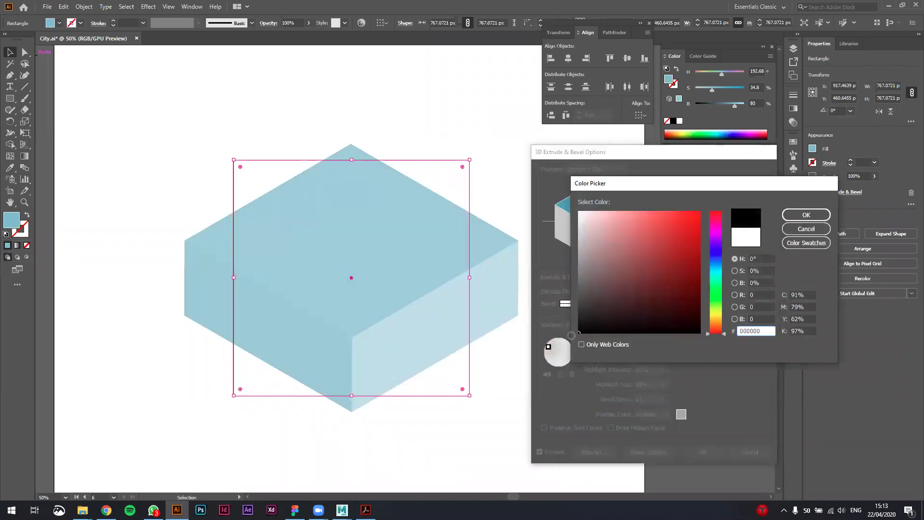
pyautogui.click(799, 215)
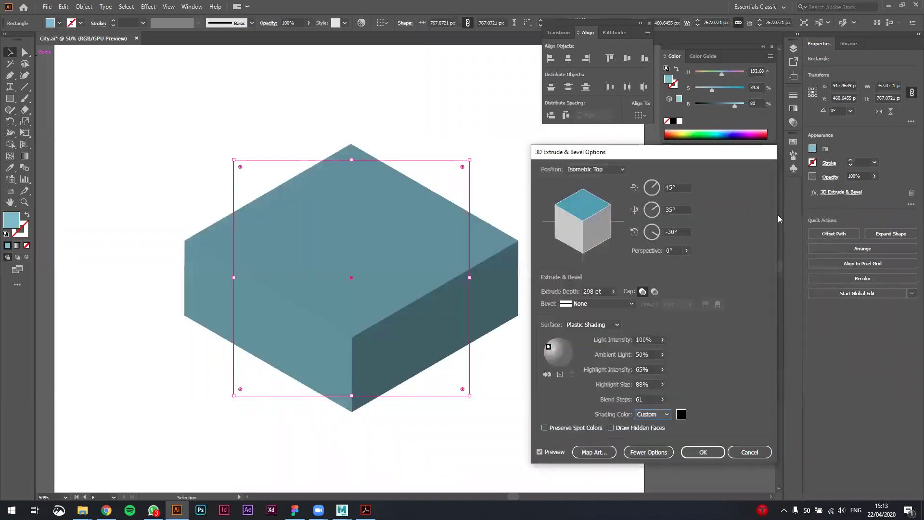
# Change the custom shading color to a pale yellow and lighten the tint slightly.
pyautogui.click(681, 414)
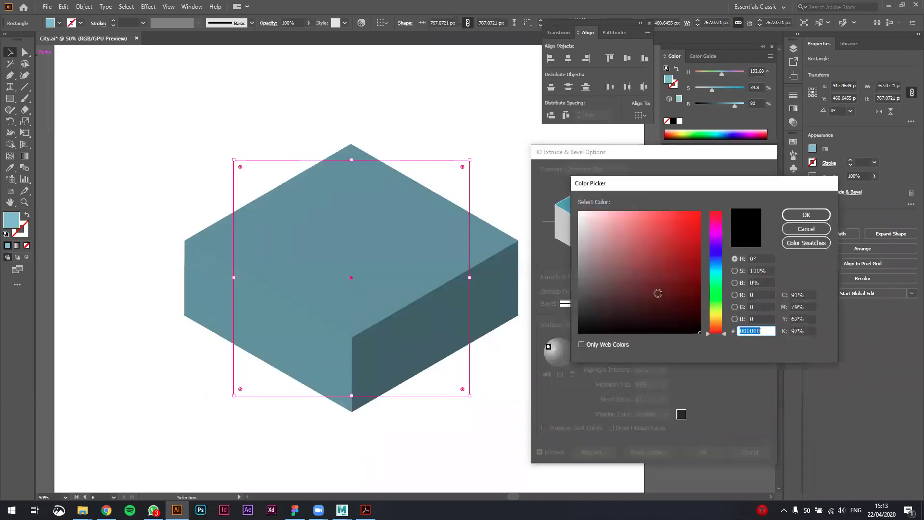
pyautogui.click(716, 313)
pyautogui.moveTo(606, 234)
pyautogui.mouseDown()
pyautogui.moveTo(589, 210)
pyautogui.moveTo(611, 212)
pyautogui.mouseUp()
pyautogui.click(795, 216)
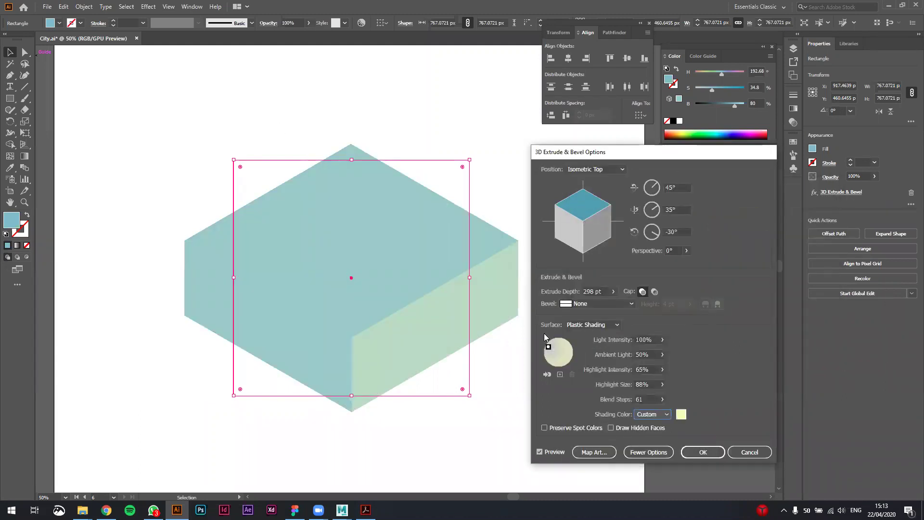
pyautogui.click(681, 414)
pyautogui.moveTo(607, 212); pyautogui.dragTo(597, 215)
pyautogui.click(797, 216)
# Return the shading color to Black and discard all changes to the block's 3D Extrude & Bevel settings.
pyautogui.press('Up')
pyautogui.click(622, 429)
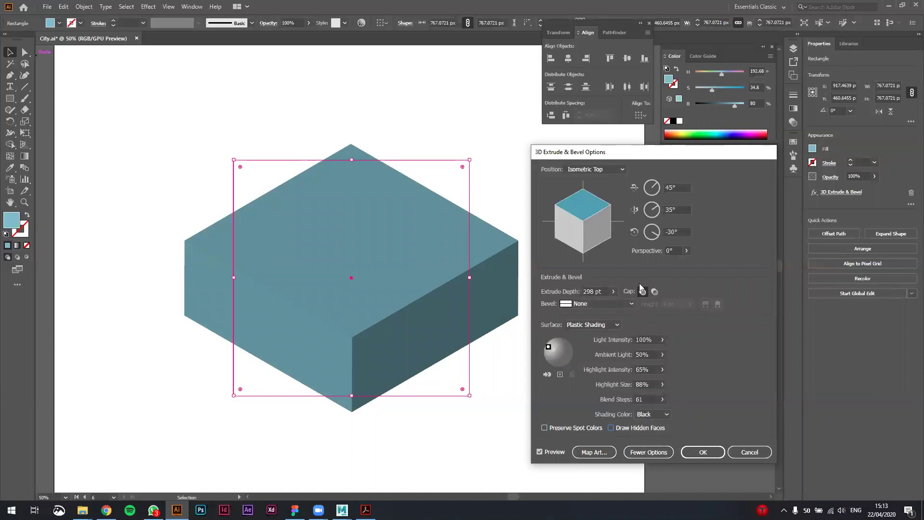
pyautogui.click(749, 452)
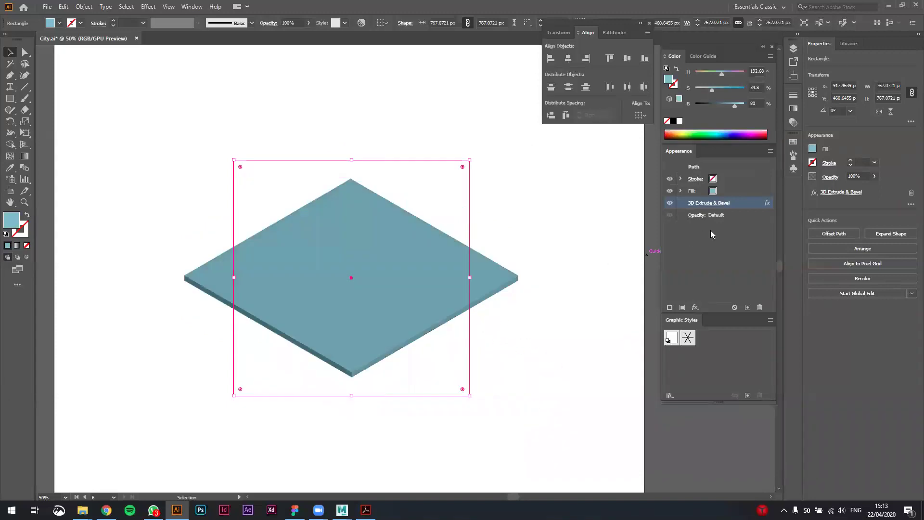
pyautogui.click(713, 204)
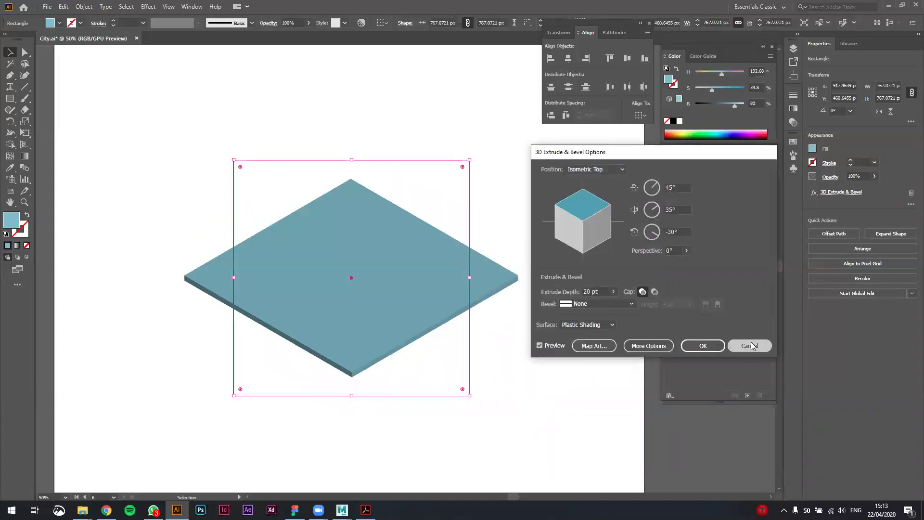
pyautogui.click(751, 344)
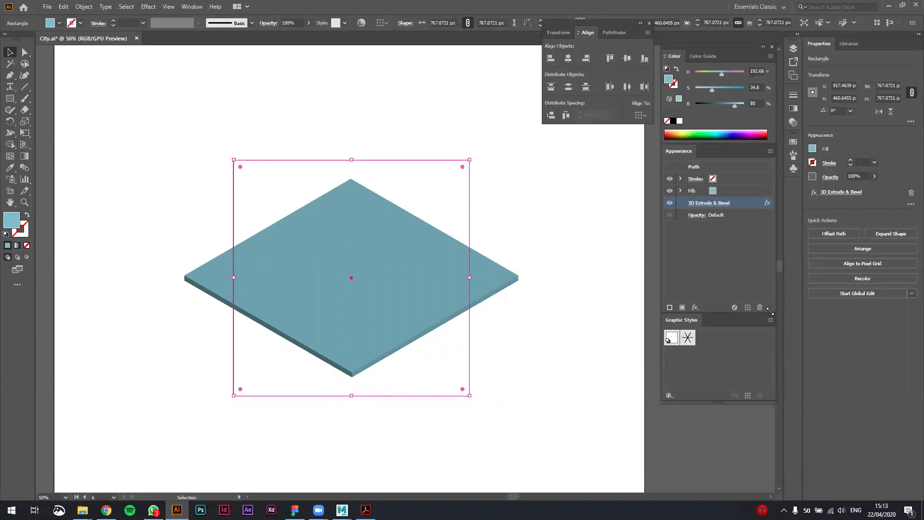
# Remove the plate's 3D effect and reapply 3D Extrude & Bevel with the Isometric Top position and a 25 pt extrude depth.
pyautogui.moveTo(745, 203); pyautogui.dragTo(760, 308)
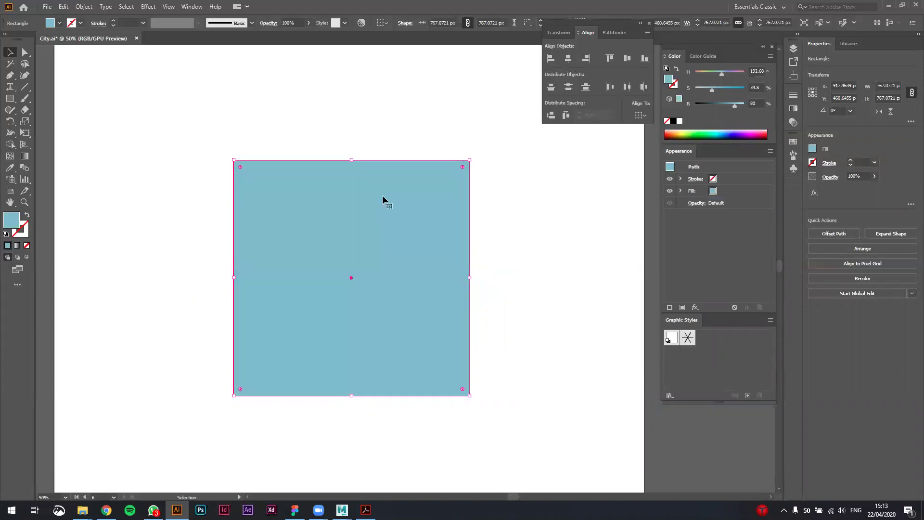
pyautogui.click(169, 6)
pyautogui.moveTo(149, 6)
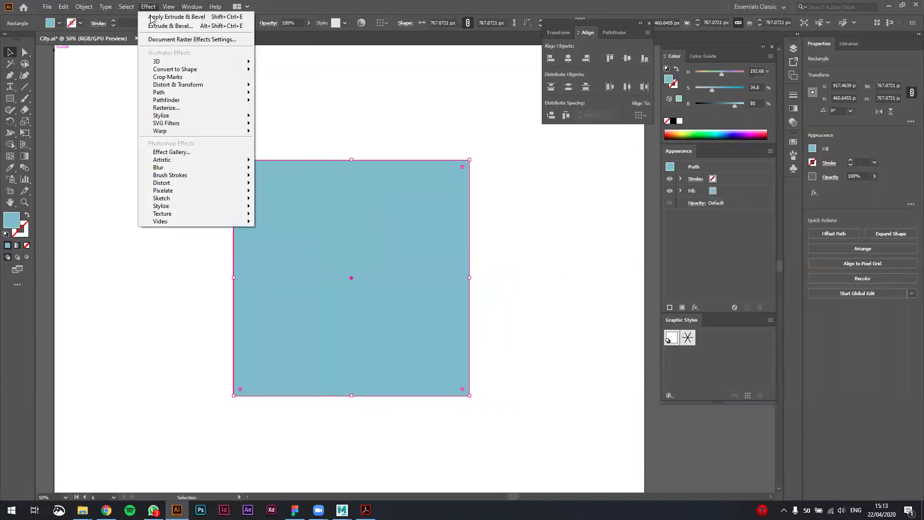
pyautogui.moveTo(226, 61)
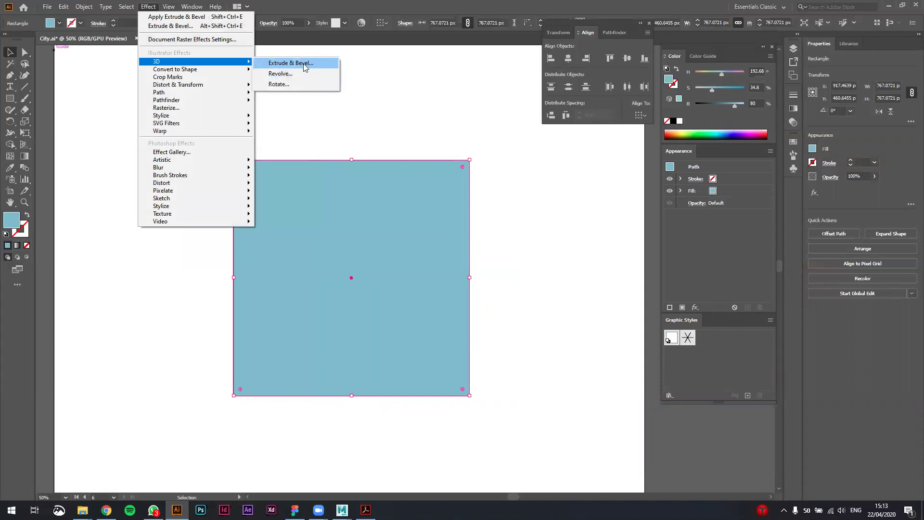
pyautogui.click(312, 63)
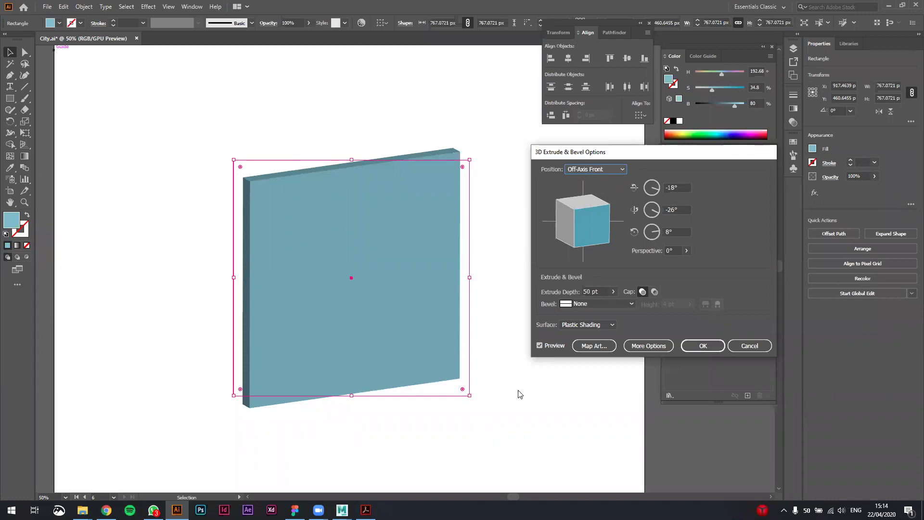
pyautogui.click(607, 171)
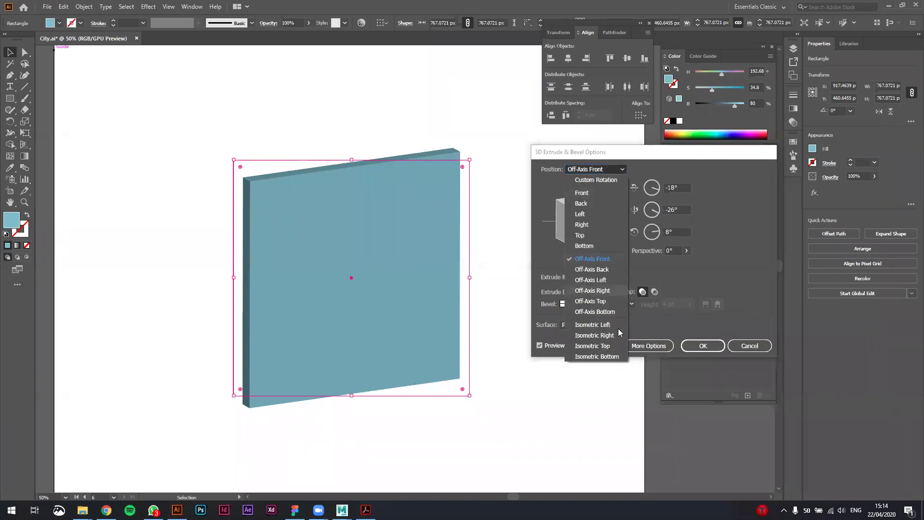
pyautogui.click(607, 346)
pyautogui.click(605, 289)
pyautogui.write('25')
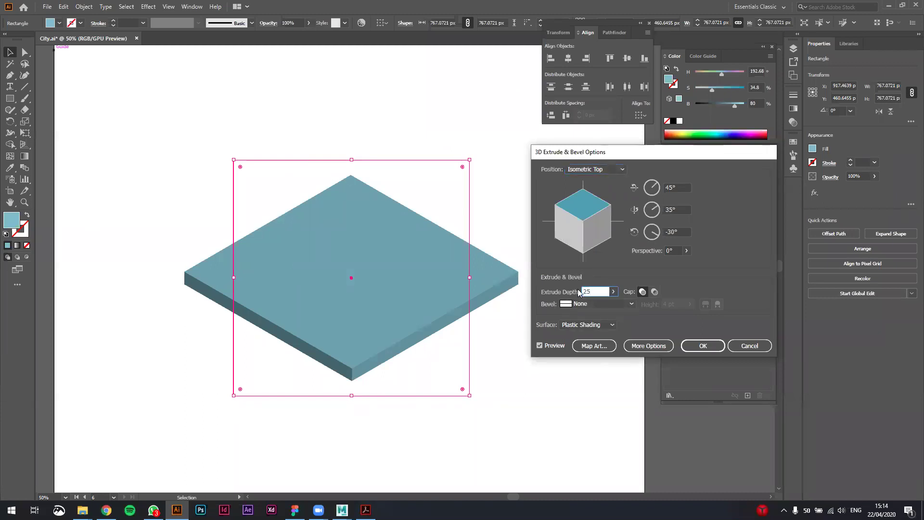
pyautogui.click(541, 346)
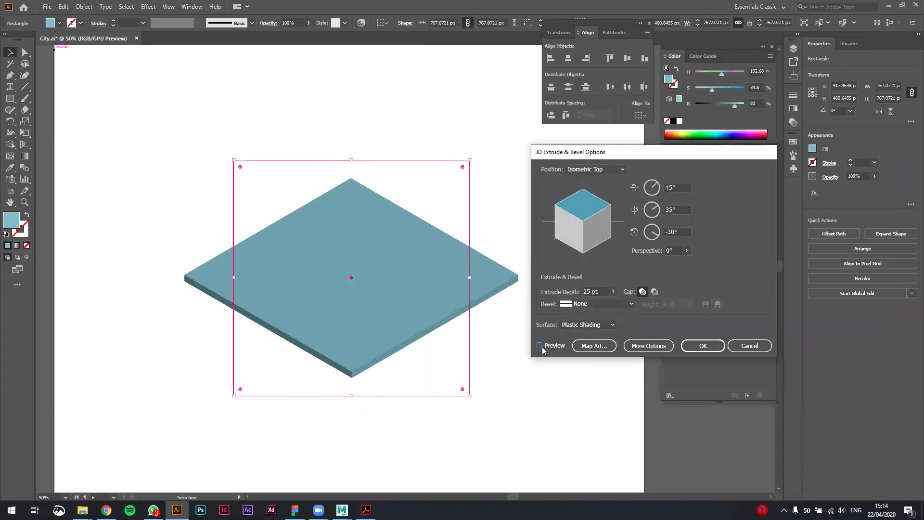
pyautogui.click(703, 346)
pyautogui.click(544, 396)
pyautogui.click(391, 333)
pyautogui.click(544, 401)
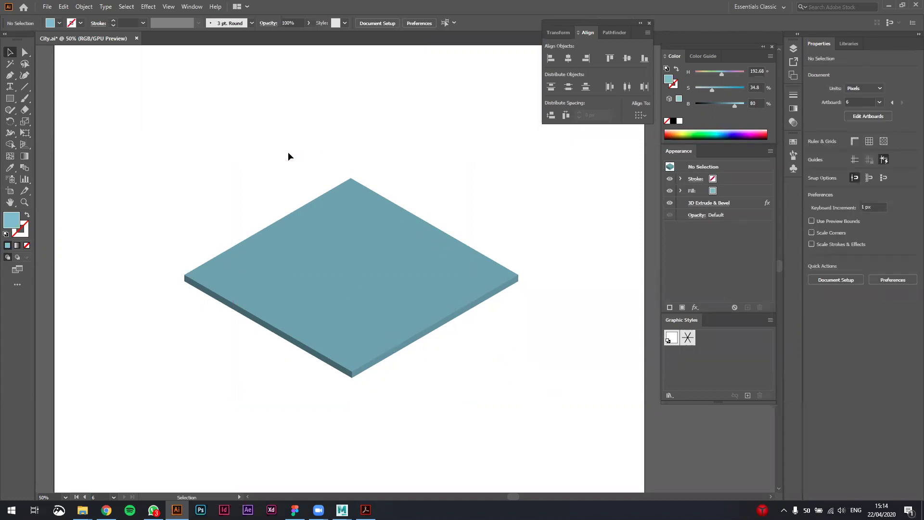
pyautogui.click(347, 195)
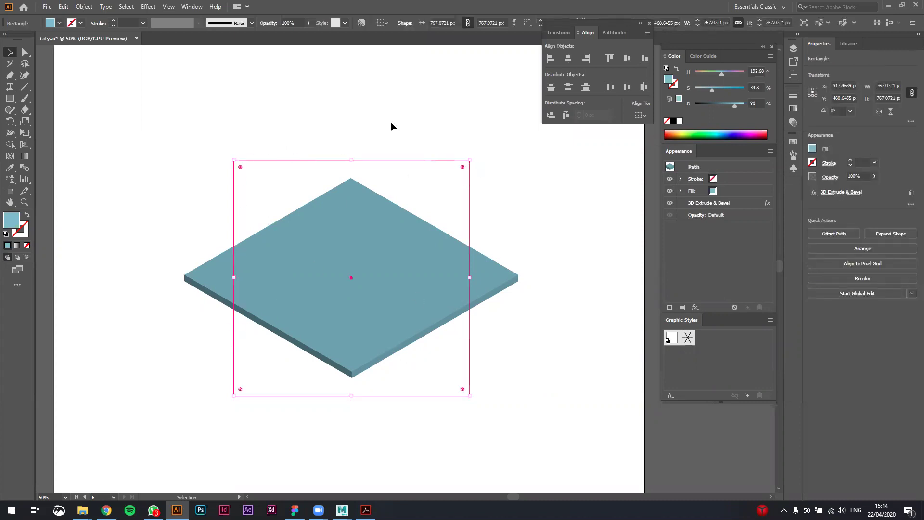
pyautogui.click(334, 141)
# Try stretching the plate to about 1221 px wide and flattening it to about 361 px high, and undo both resizes.
pyautogui.click(262, 262)
pyautogui.moveTo(470, 278); pyautogui.dragTo(539, 277)
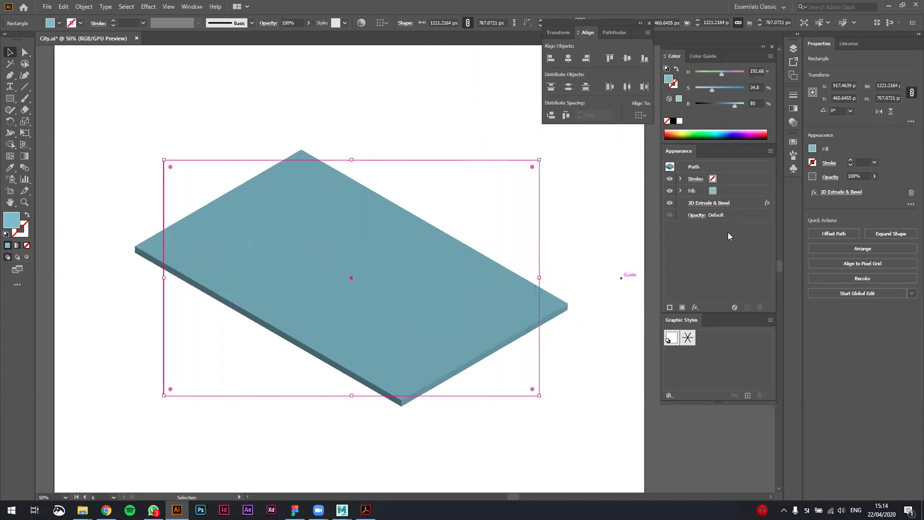
pyautogui.moveTo(351, 159); pyautogui.dragTo(352, 223)
pyautogui.click(353, 175)
pyautogui.click(410, 279)
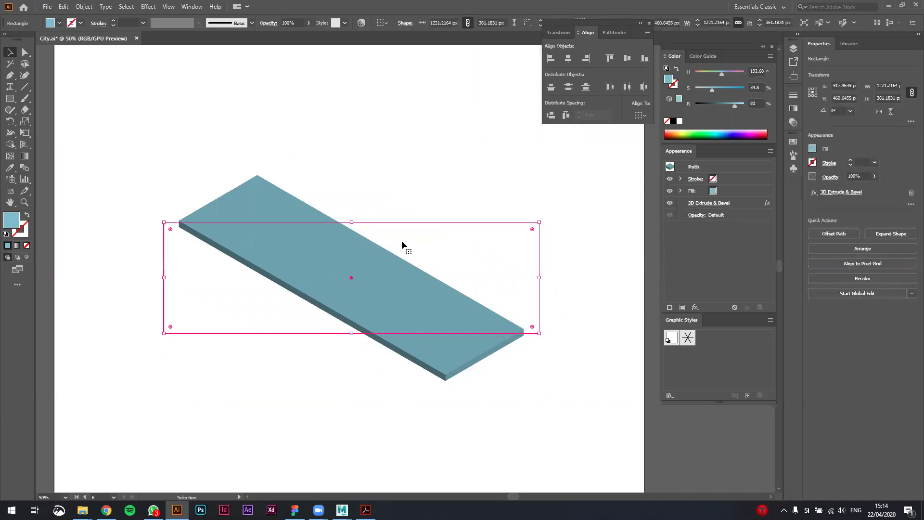
pyautogui.hotkey('ctrl', 'z')
pyautogui.hotkey('ctrl', 'z')
# Resize the plate's underlying rectangle to about 1141 px wide and 1012 px high, and deselect it.
pyautogui.click(395, 183)
pyautogui.click(376, 271)
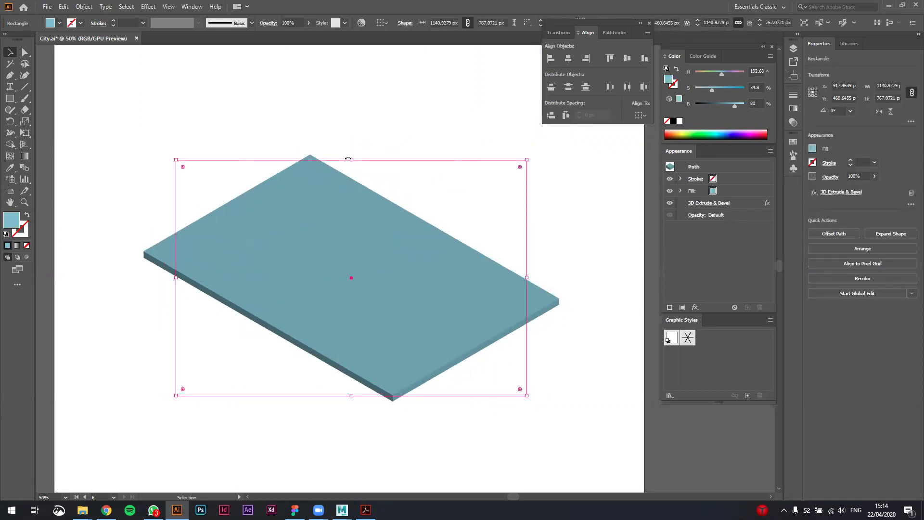
pyautogui.moveTo(353, 159); pyautogui.dragTo(360, 128)
pyautogui.click(330, 99)
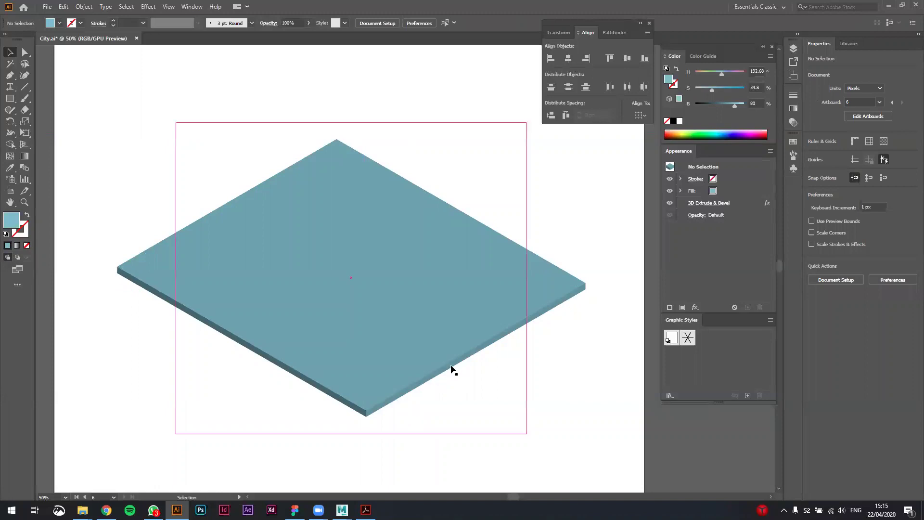
# Expand the appearance of the plate so its 3D Extrude & Bevel effect becomes separate editable shapes.
pyautogui.hscroll(2, 442, 436)
pyautogui.hscroll(-2, 443, 435)
pyautogui.click(365, 328)
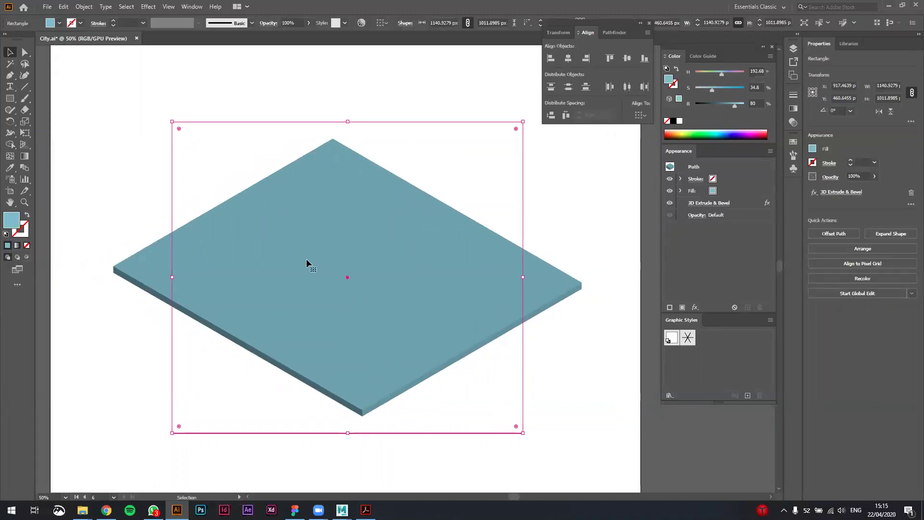
pyautogui.click(87, 8)
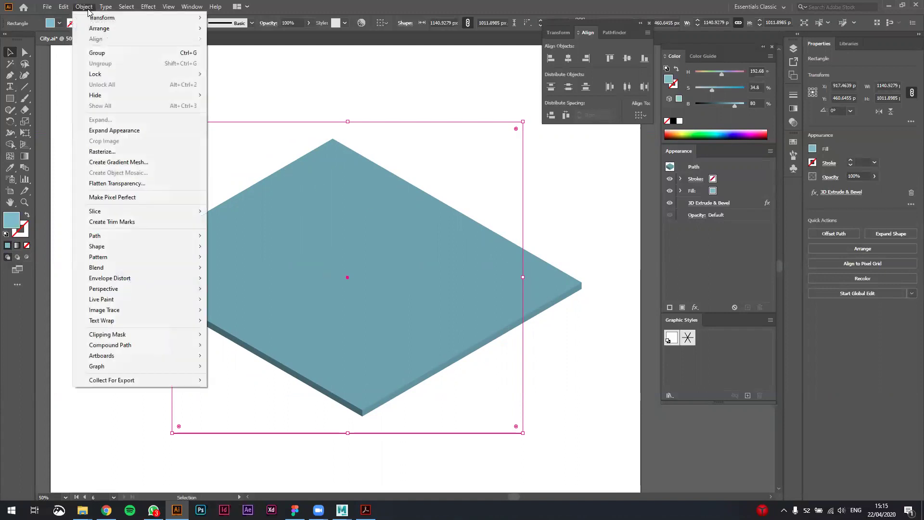
pyautogui.click(135, 131)
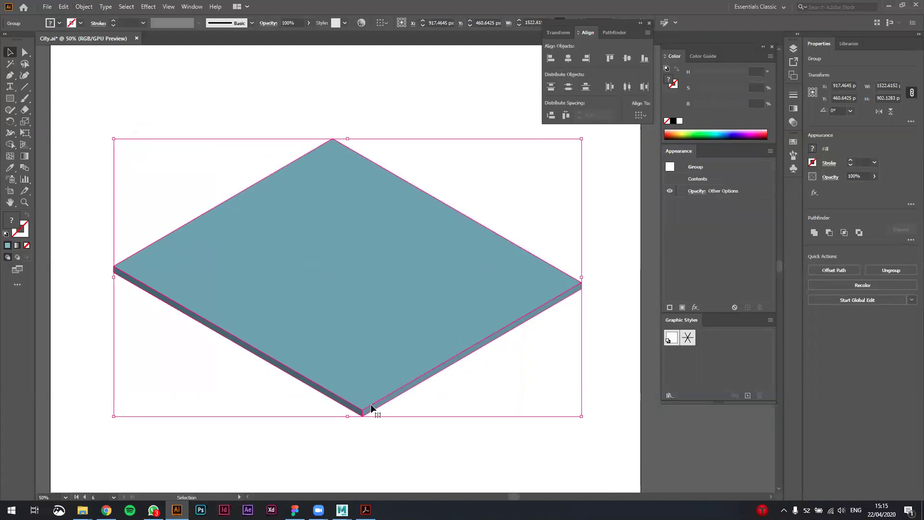
# Isolate the nested groups of the expanded plate and select its front-right side face.
pyautogui.click(382, 423)
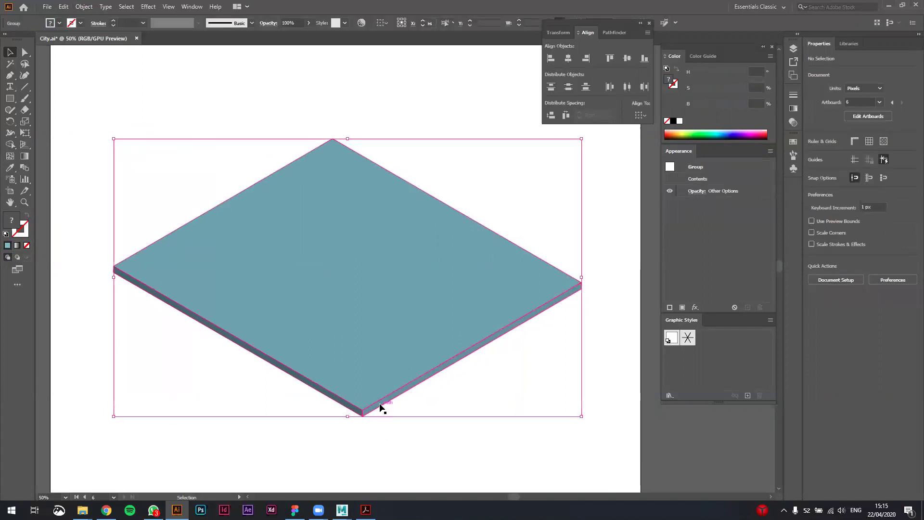
pyautogui.doubleClick(379, 403)
pyautogui.click(379, 403)
pyautogui.rightClick(365, 359)
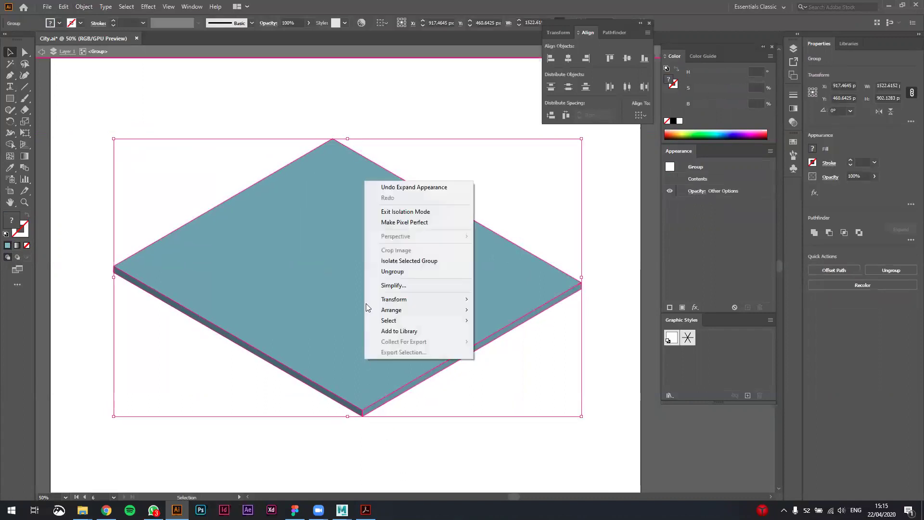
pyautogui.click(379, 401)
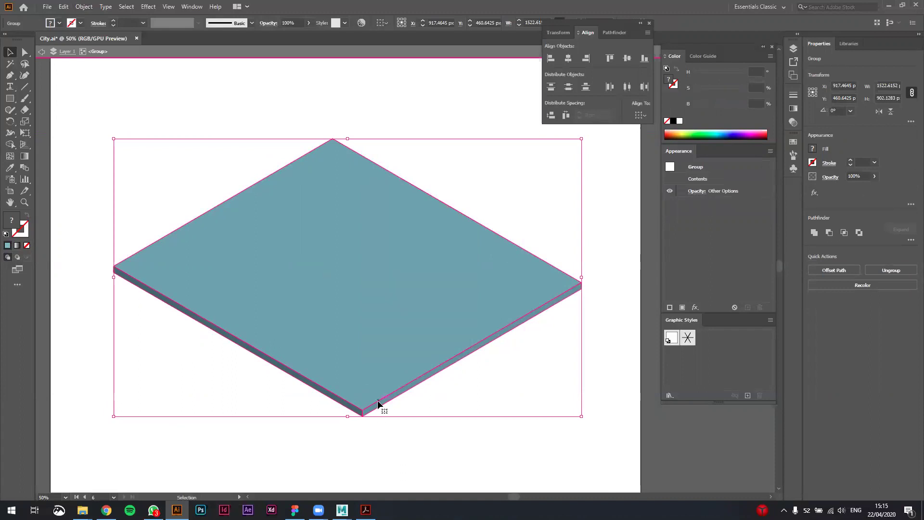
pyautogui.doubleClick(380, 402)
pyautogui.click(381, 402)
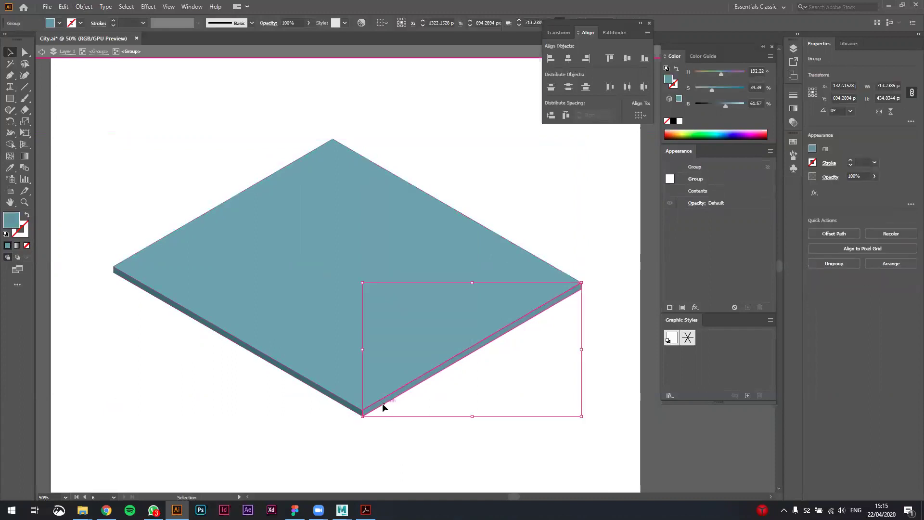
# Pull the front-right side face out to about X 1403, Y 750 px and the front-left one to about X 545, Y 702 px.
pyautogui.moveTo(383, 402); pyautogui.dragTo(470, 435)
pyautogui.moveTo(333, 402); pyautogui.dragTo(328, 414)
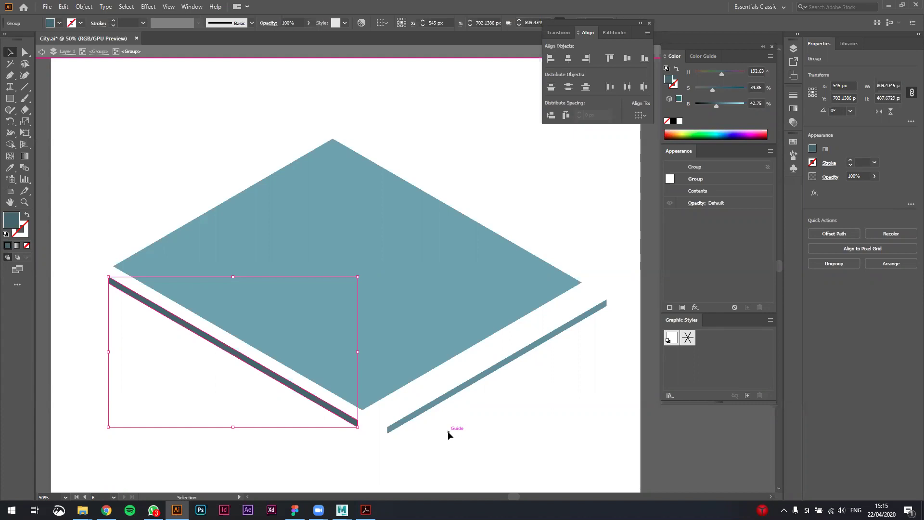
pyautogui.click(374, 446)
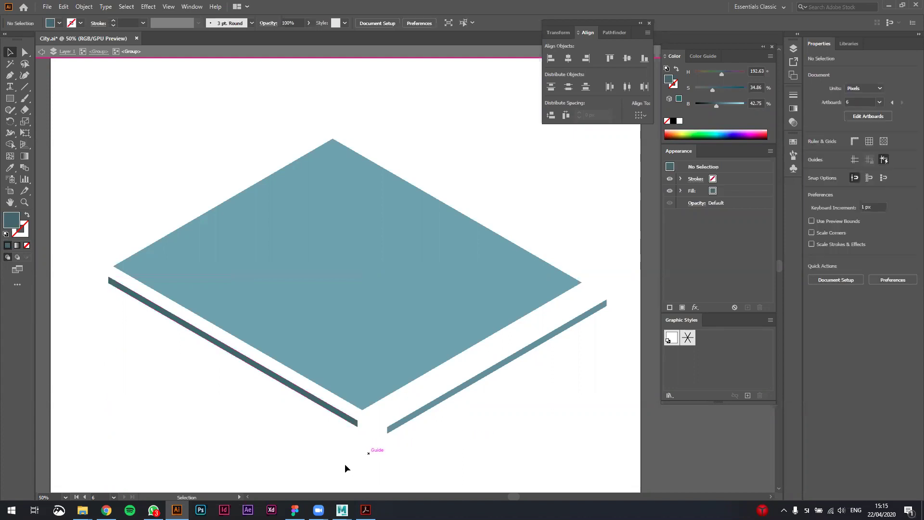
pyautogui.click(337, 414)
pyautogui.click(433, 403)
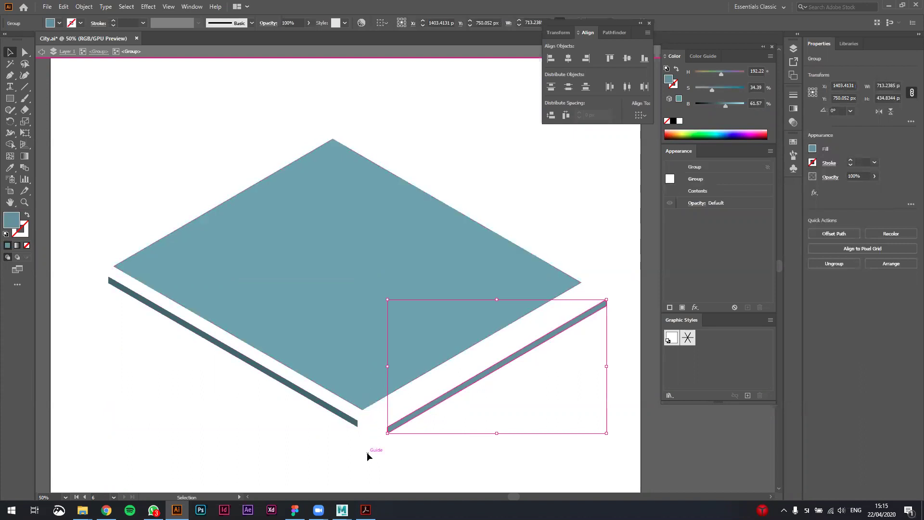
# Undo both side-face moves and the appearance expansion, and reselect the plate with its live 3D effect.
pyautogui.hotkey('ctrl', 'z')
pyautogui.hotkey('ctrl', 'z')
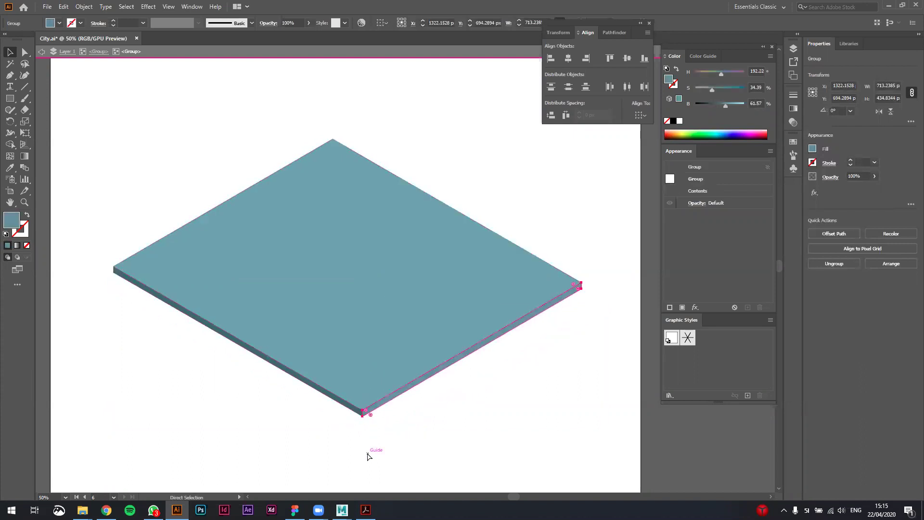
pyautogui.press('v')
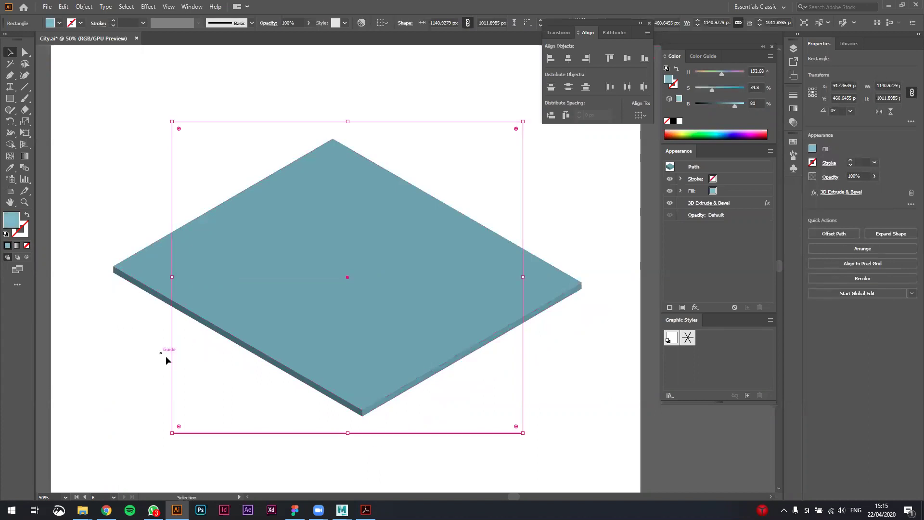
pyautogui.click(143, 330)
pyautogui.click(294, 302)
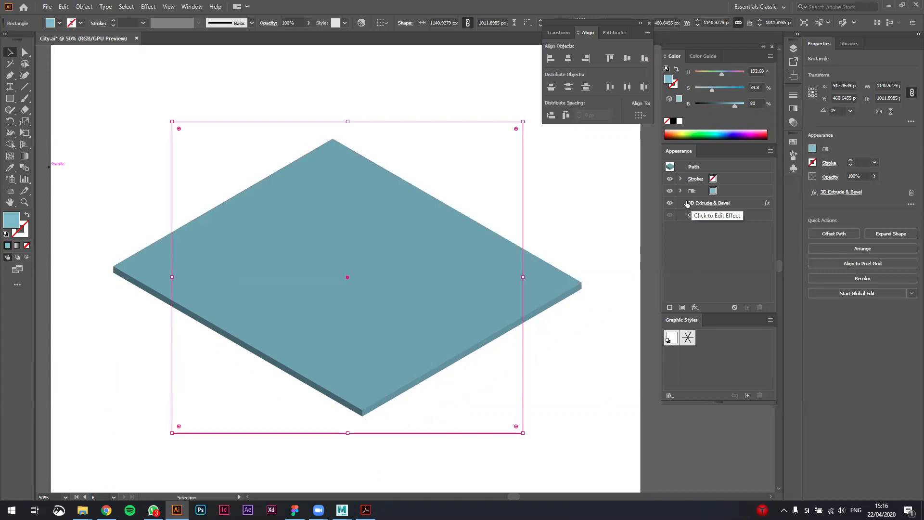